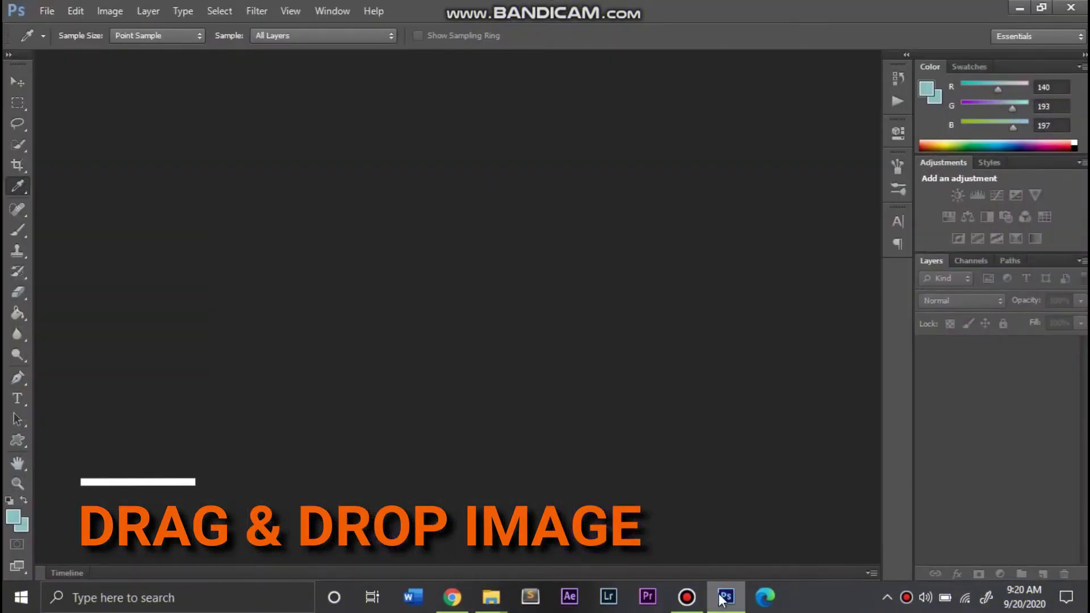
# Step: Switch to Photoshop and open the flower image flower-729512_1920.jpg there
pyautogui.click(721, 600)
pyautogui.moveTo(873, 297); pyautogui.dragTo(366, 290)
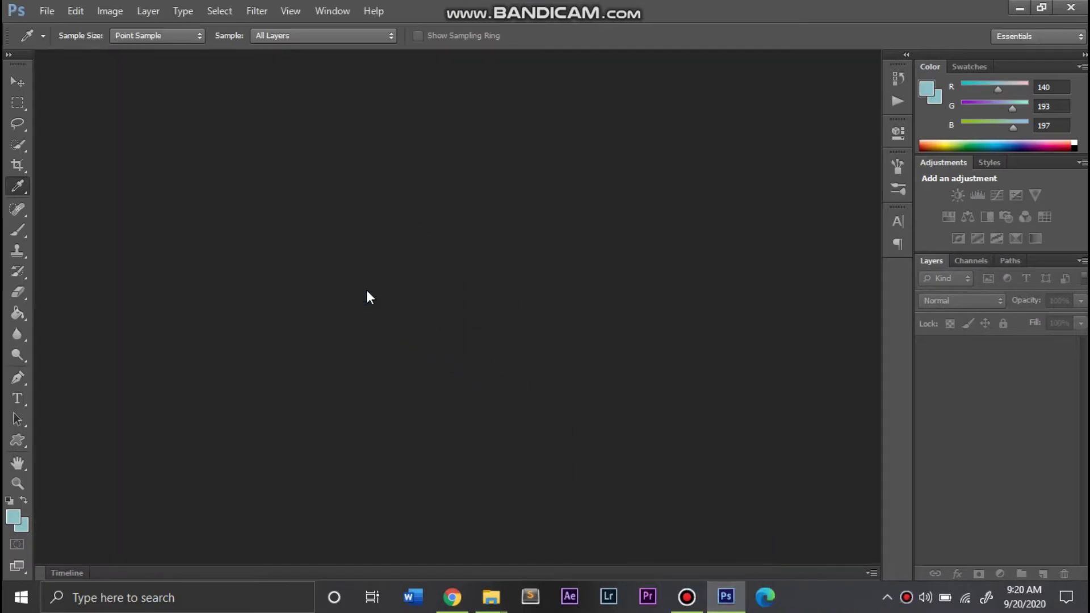
# Step: Select the entire flower with the Quick Selection tool and convert the locked background into a regular layer
pyautogui.click(18, 124)
pyautogui.click(15, 105)
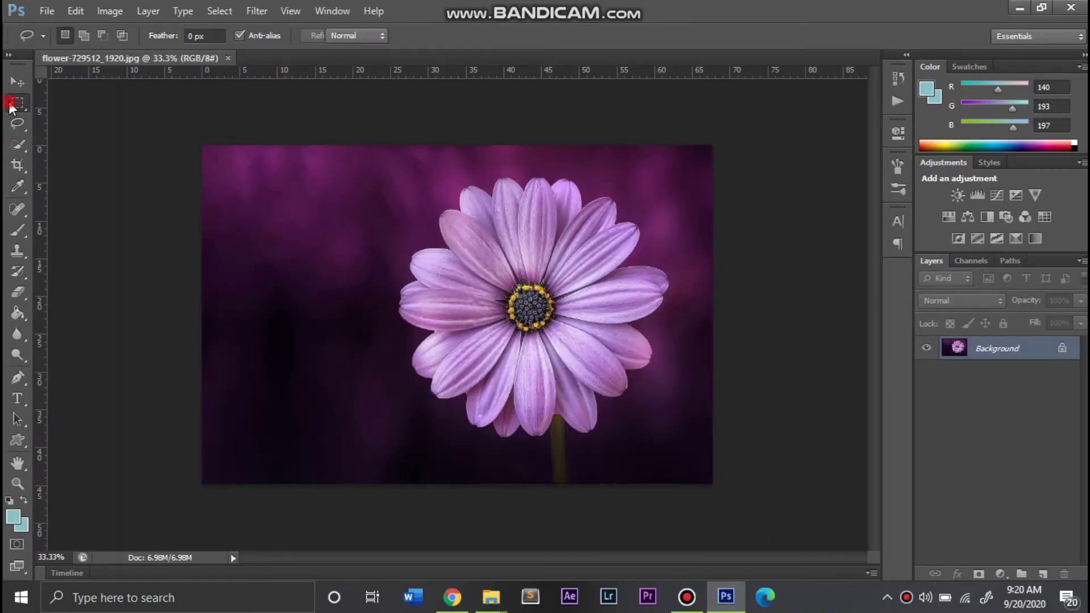
pyautogui.click(11, 106)
pyautogui.click(18, 126)
pyautogui.click(17, 144)
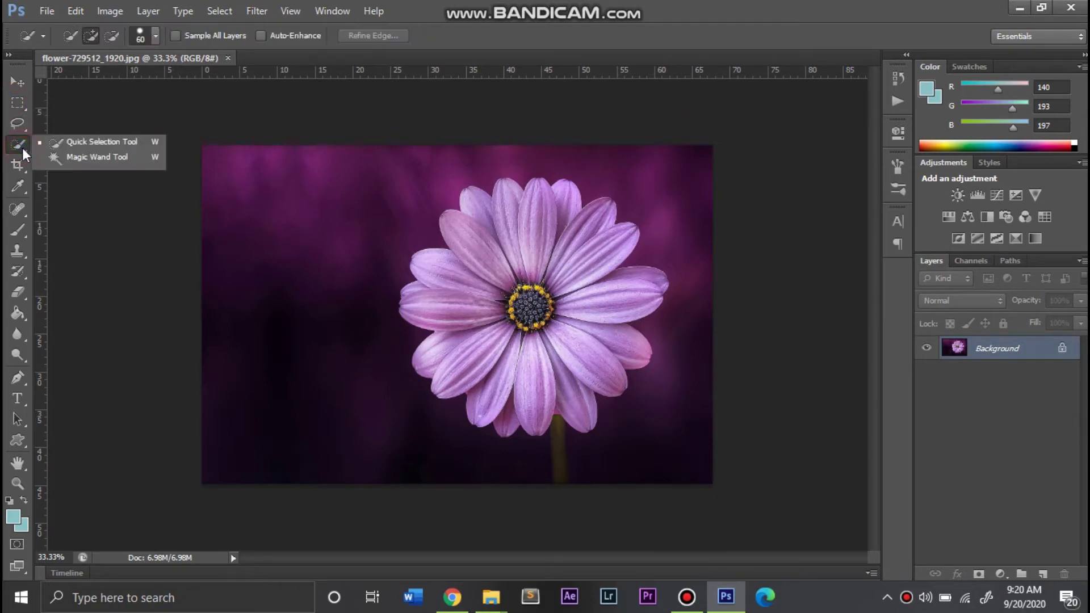
pyautogui.click(73, 141)
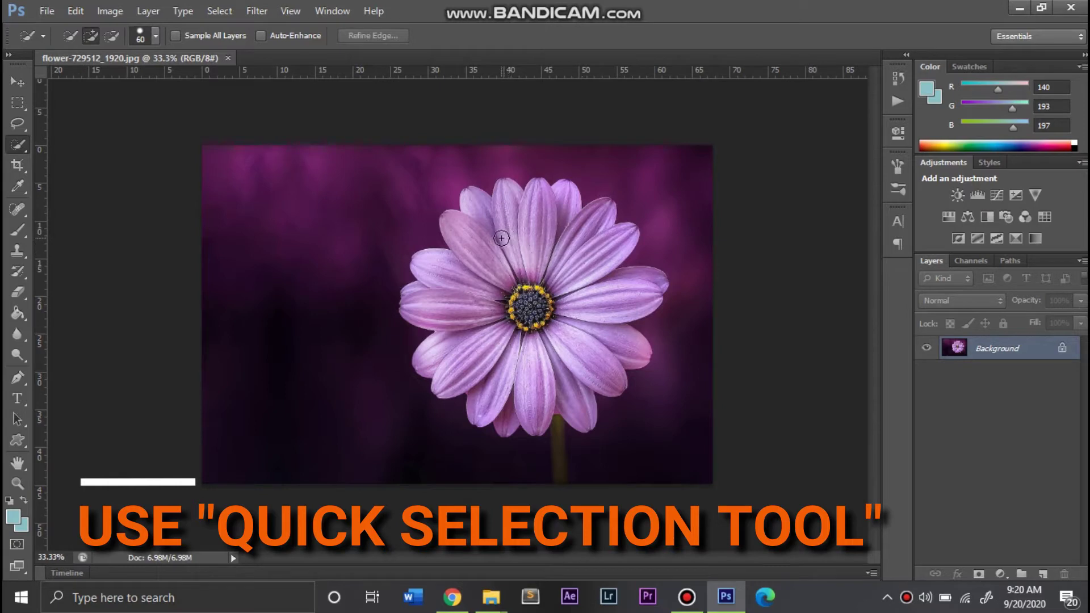
pyautogui.moveTo(577, 334)
pyautogui.mouseDown()
pyautogui.moveTo(529, 376)
pyautogui.moveTo(482, 364)
pyautogui.moveTo(456, 297)
pyautogui.moveTo(479, 223)
pyautogui.moveTo(534, 283)
pyautogui.mouseUp()
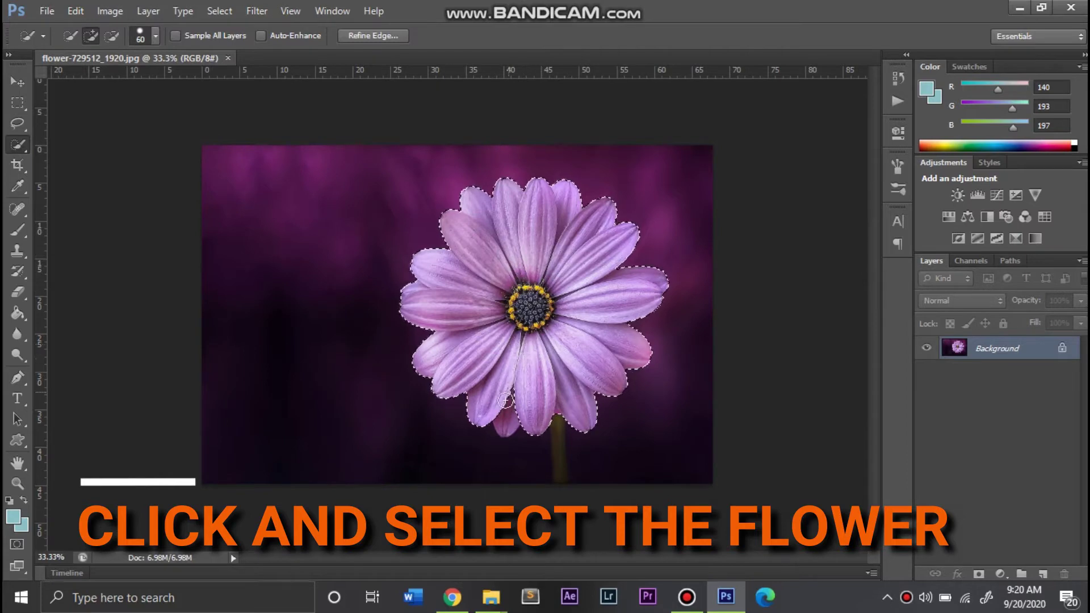
pyautogui.doubleClick(1061, 348)
pyautogui.click(680, 188)
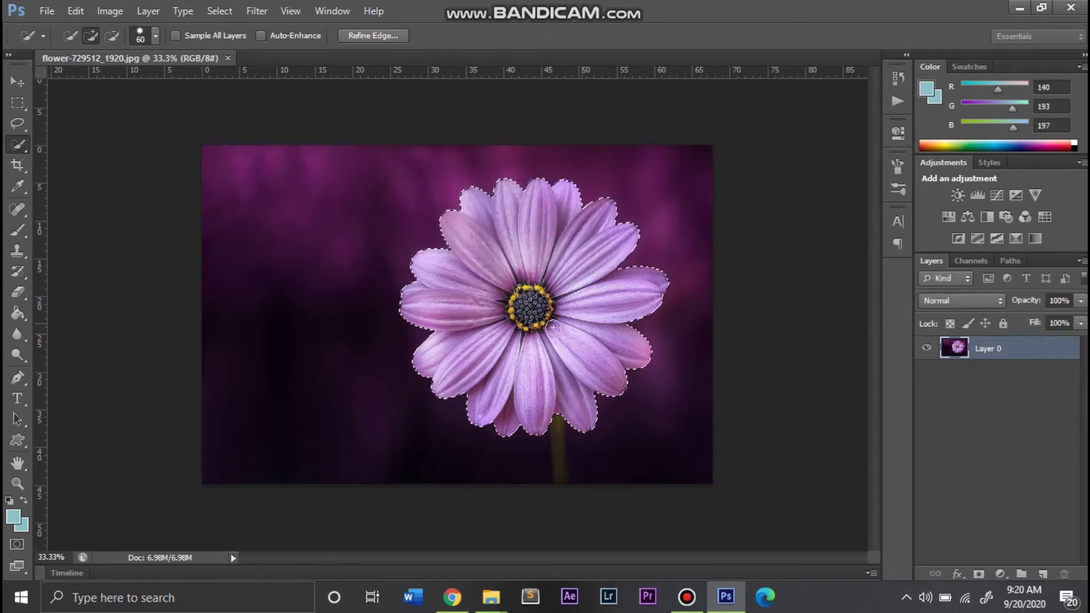
# Step: Create a new U.S. Paper Letter document, 8.5 x 11 inches at 300 pixels/inch, with a white background
pyautogui.click(50, 10)
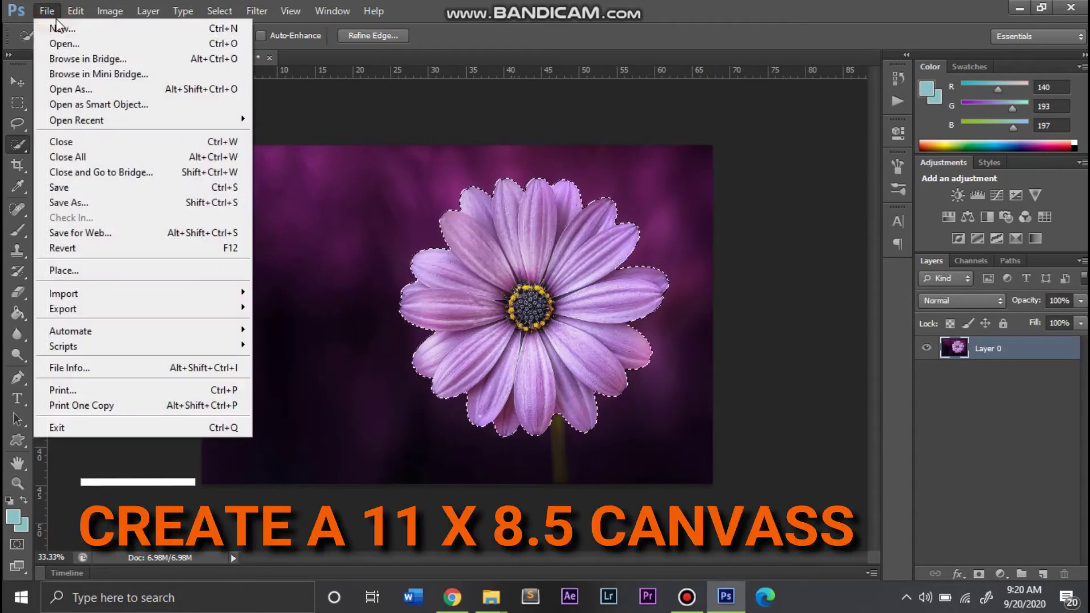
pyautogui.click(54, 28)
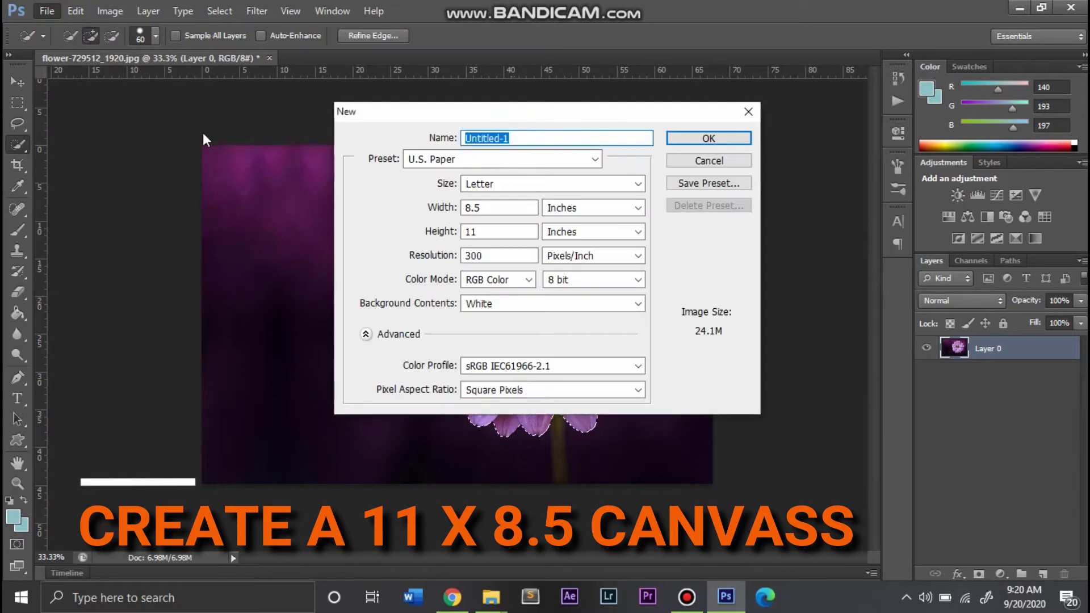
pyautogui.click(480, 163)
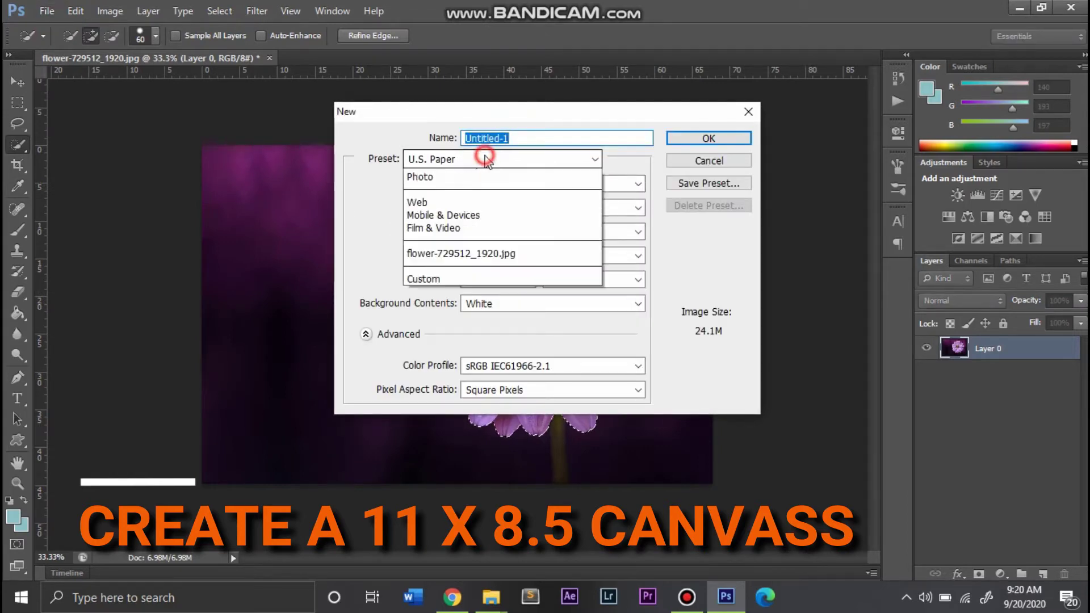
pyautogui.click(464, 232)
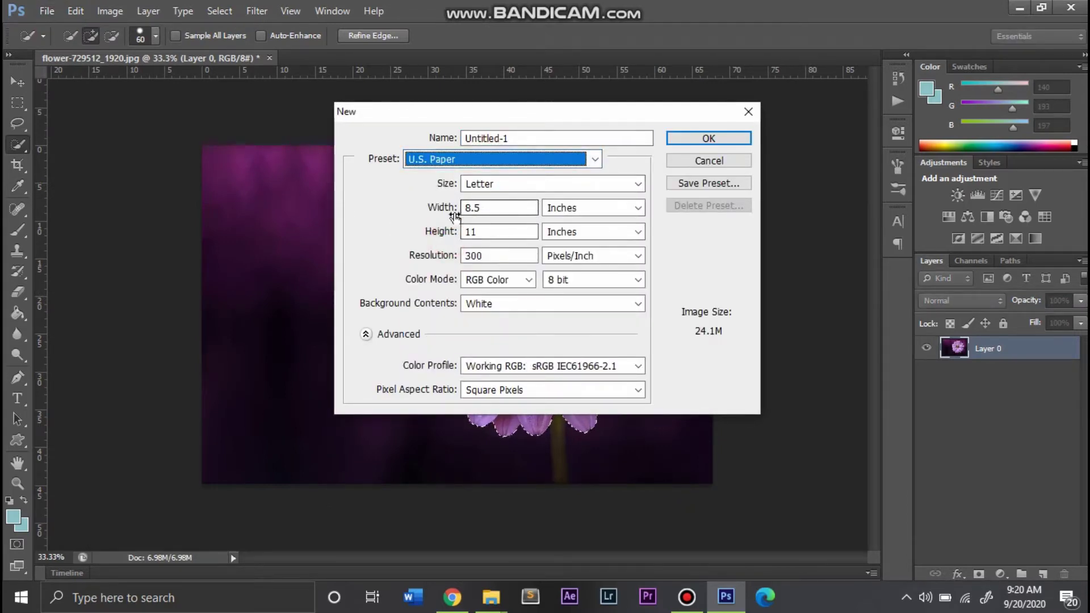
pyautogui.click(680, 138)
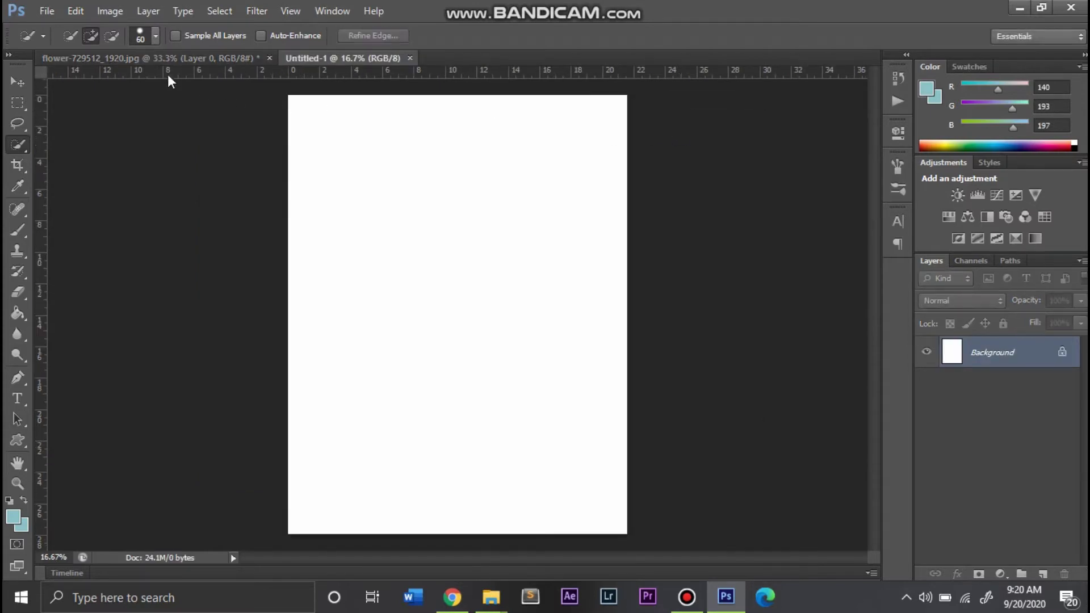
# Step: Copy the selected flower from the photo into the new blank document with the Move tool
pyautogui.click(168, 59)
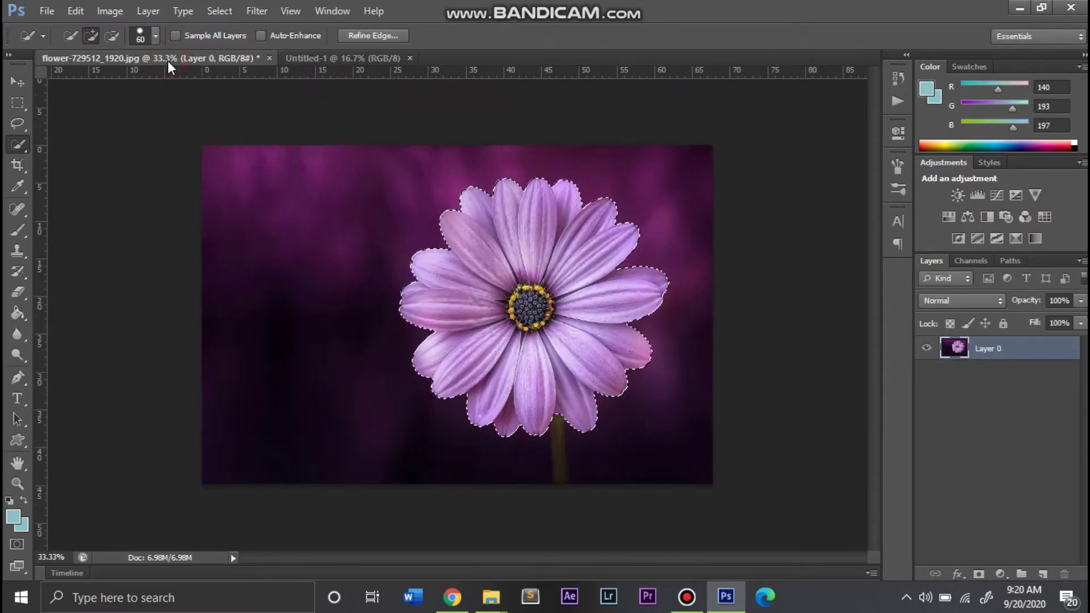
pyautogui.click(16, 82)
pyautogui.moveTo(547, 273); pyautogui.dragTo(478, 310)
# Step: Scale the flower to about 111% and move it near the centre of the page
pyautogui.hotkey('ctrl', 't')
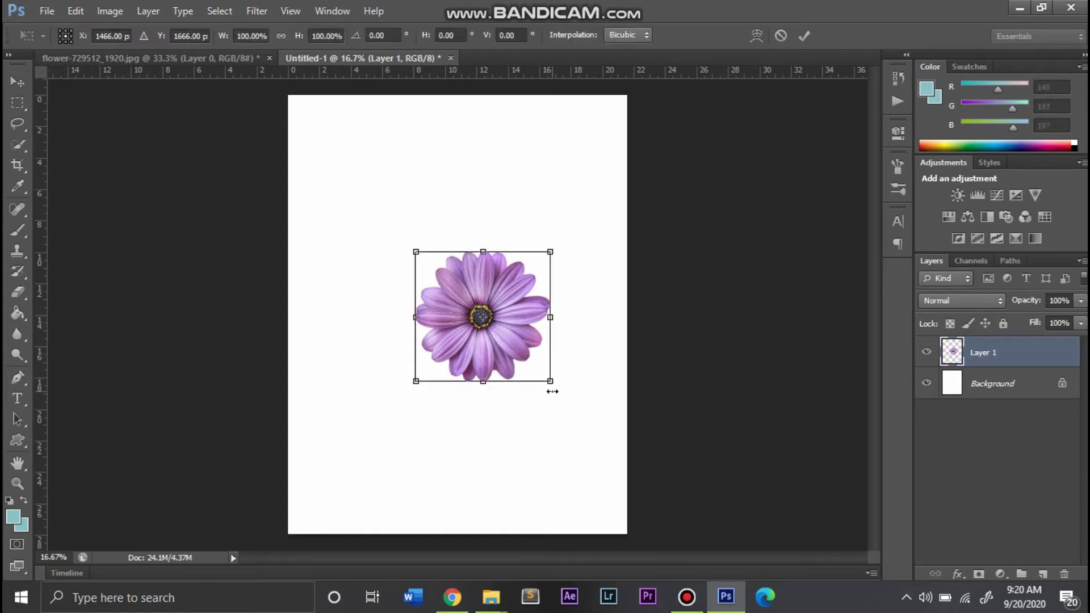
pyautogui.moveTo(553, 381); pyautogui.dragTo(564, 395)
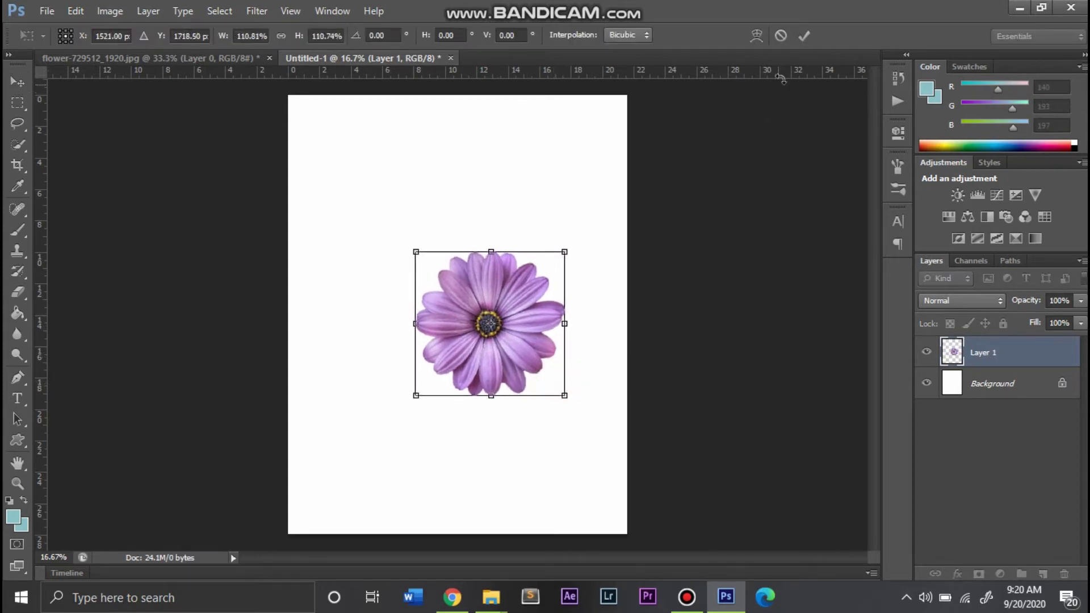
pyautogui.click(800, 41)
pyautogui.moveTo(492, 333); pyautogui.dragTo(464, 317)
# Step: Add a new layer beneath the flower, filled with the colour 64a9ae, and lock it
pyautogui.click(1010, 386)
pyautogui.hotkey('ctrl', 'alt', 'shift', 'n')
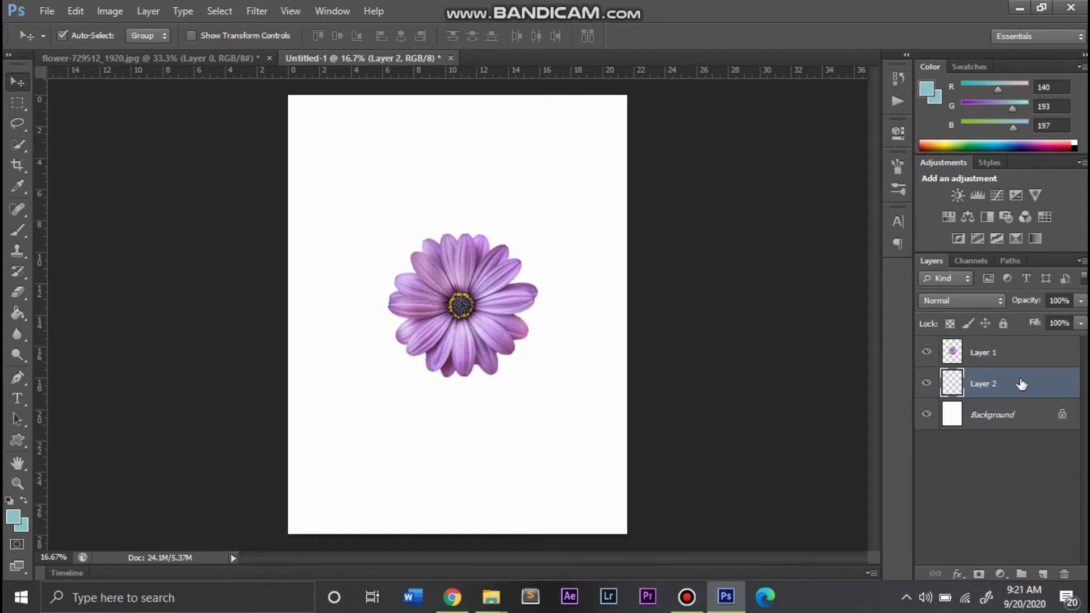
pyautogui.click(21, 514)
pyautogui.write('64a9ae')
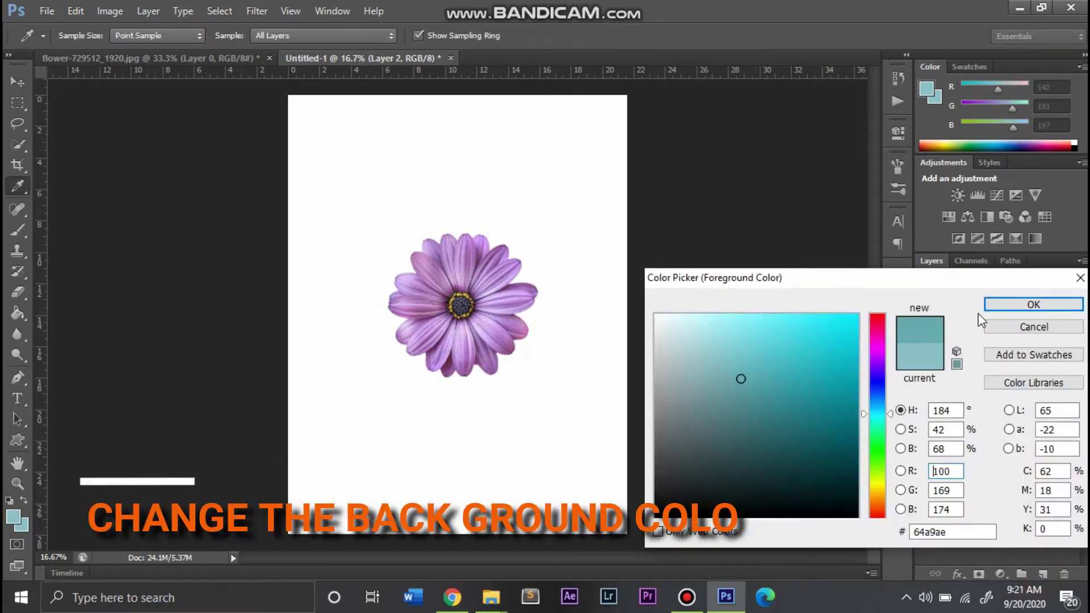
pyautogui.click(991, 306)
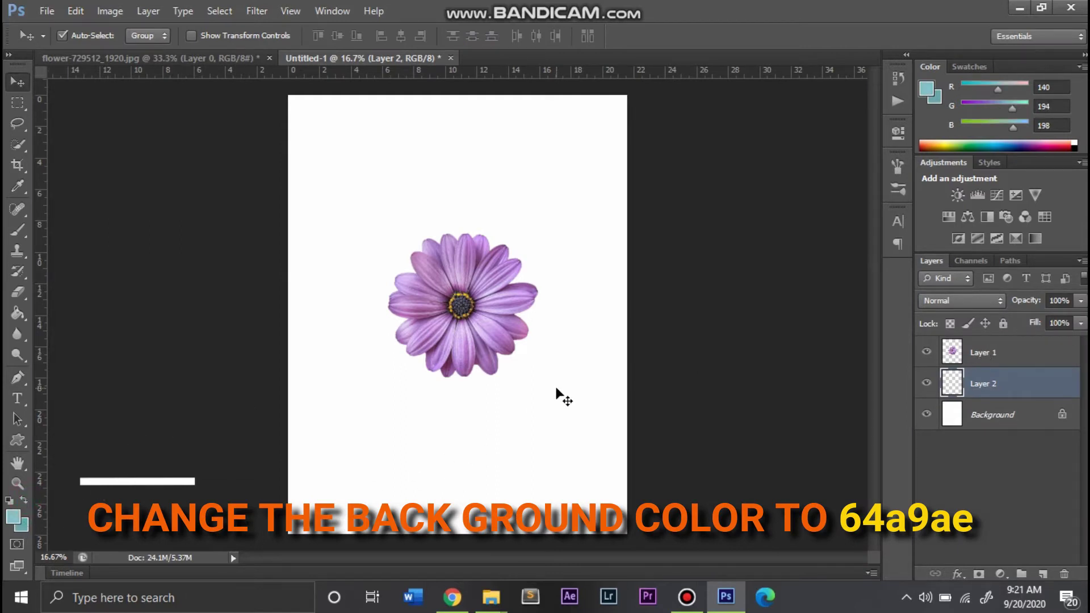
pyautogui.hotkey('ctrl', 'BackSpace')
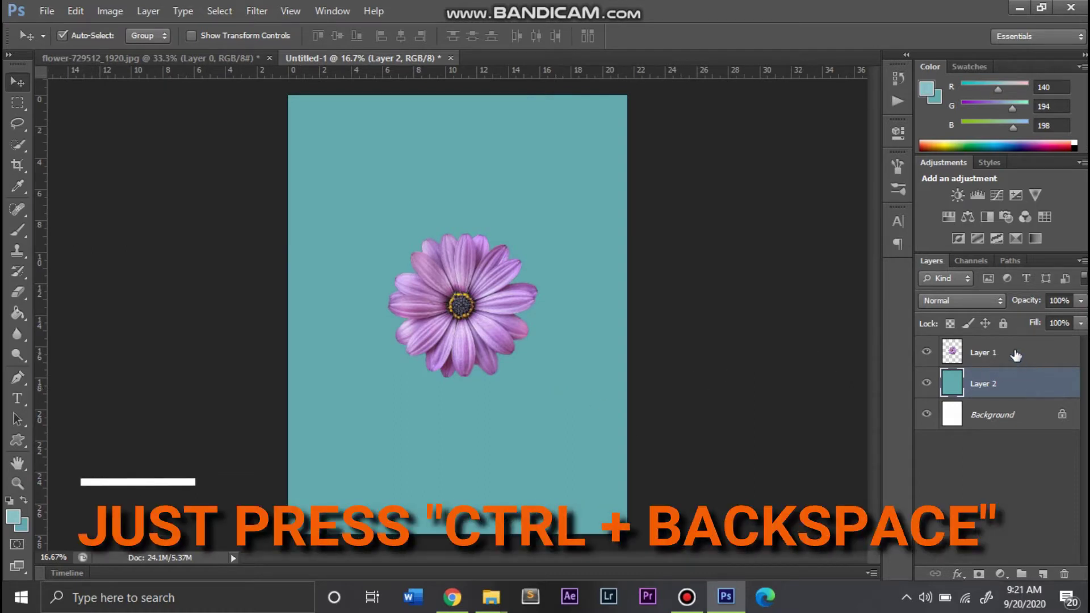
pyautogui.click(1004, 323)
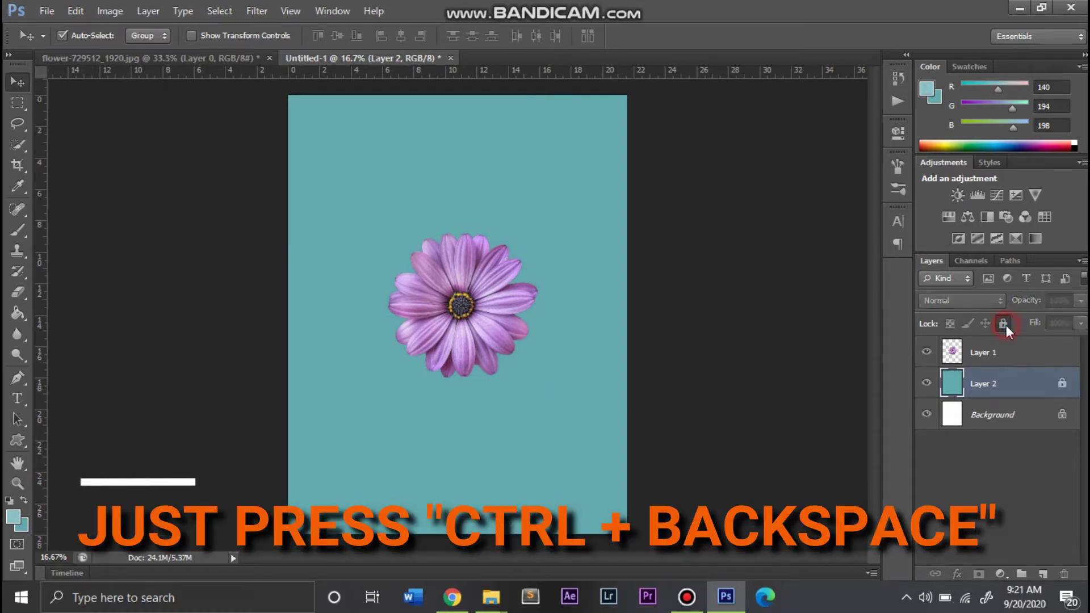
# Step: Duplicate the flower layer and place the copy in the upper-right area of the page
pyautogui.click(1020, 352)
pyautogui.moveTo(471, 311); pyautogui.dragTo(529, 194)
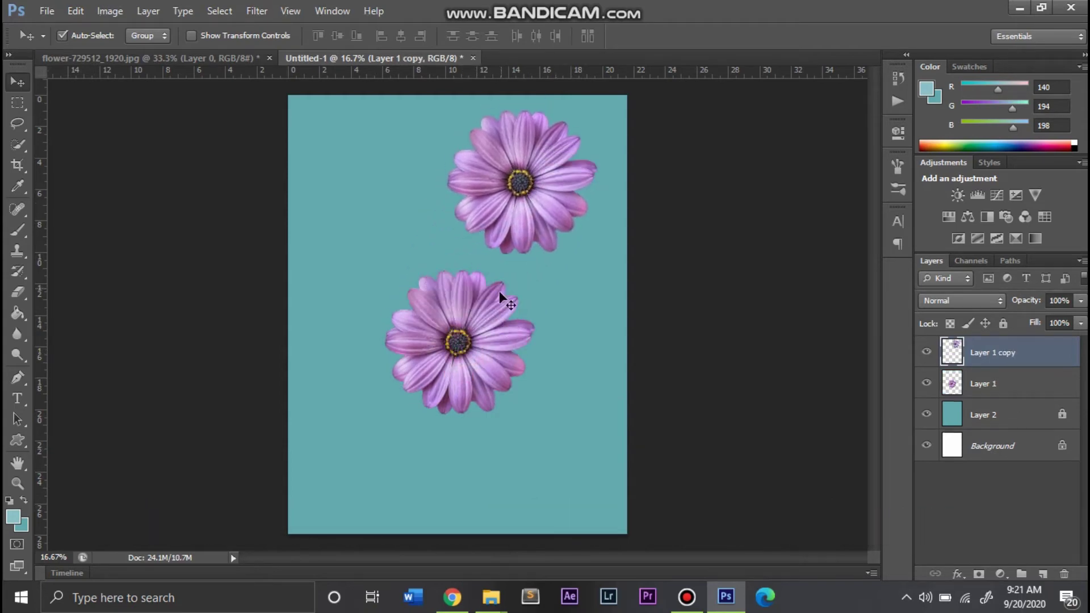
# Step: Apply a white outside stroke of about 35 px to the original flower layer
pyautogui.click(1006, 383)
pyautogui.doubleClick(1014, 391)
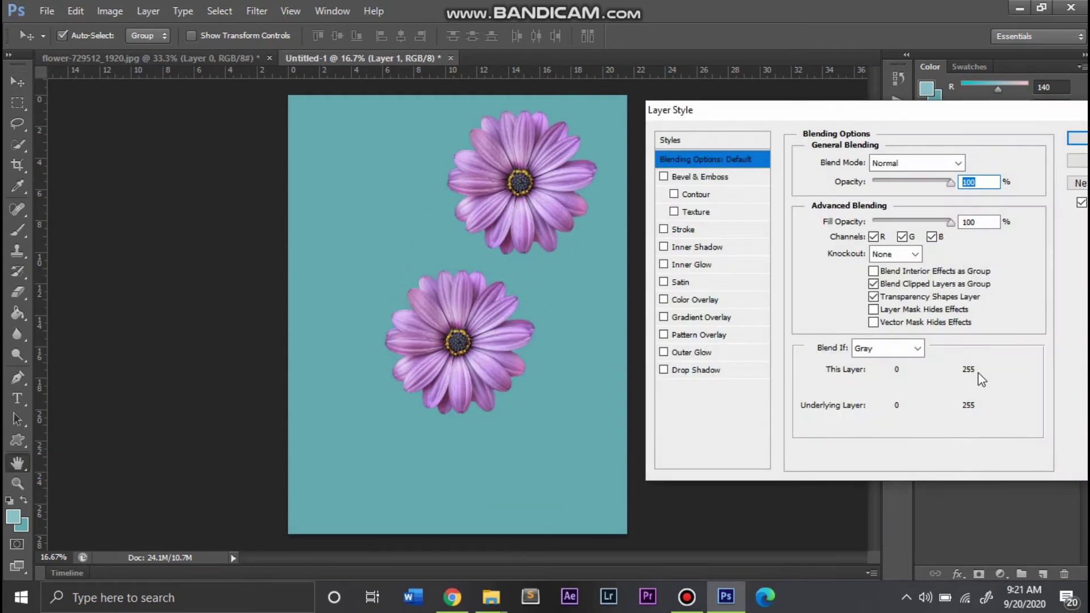
pyautogui.click(683, 231)
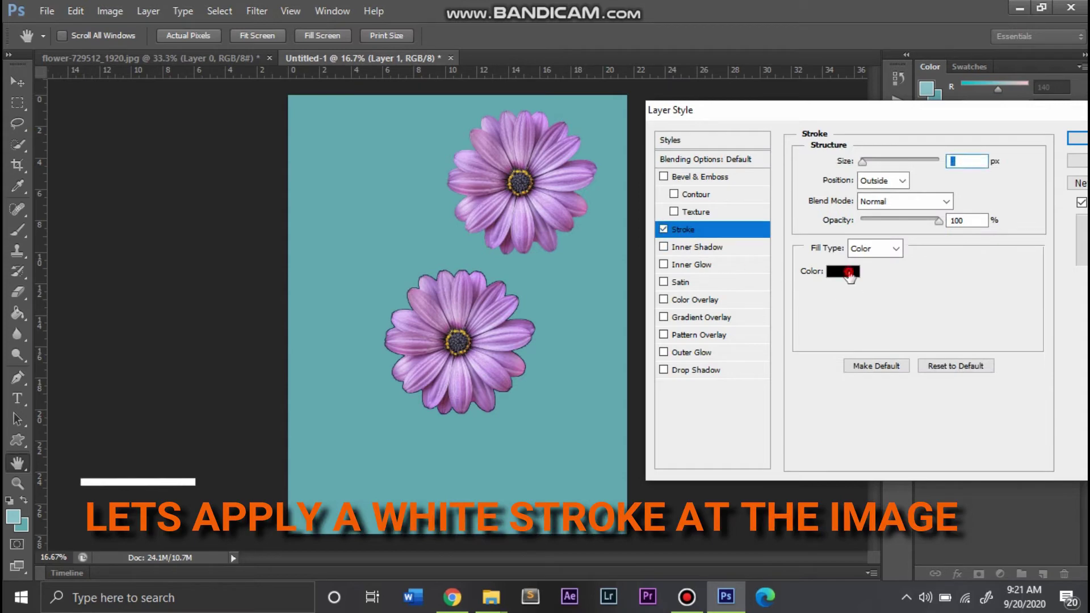
pyautogui.click(849, 274)
pyautogui.click(656, 317)
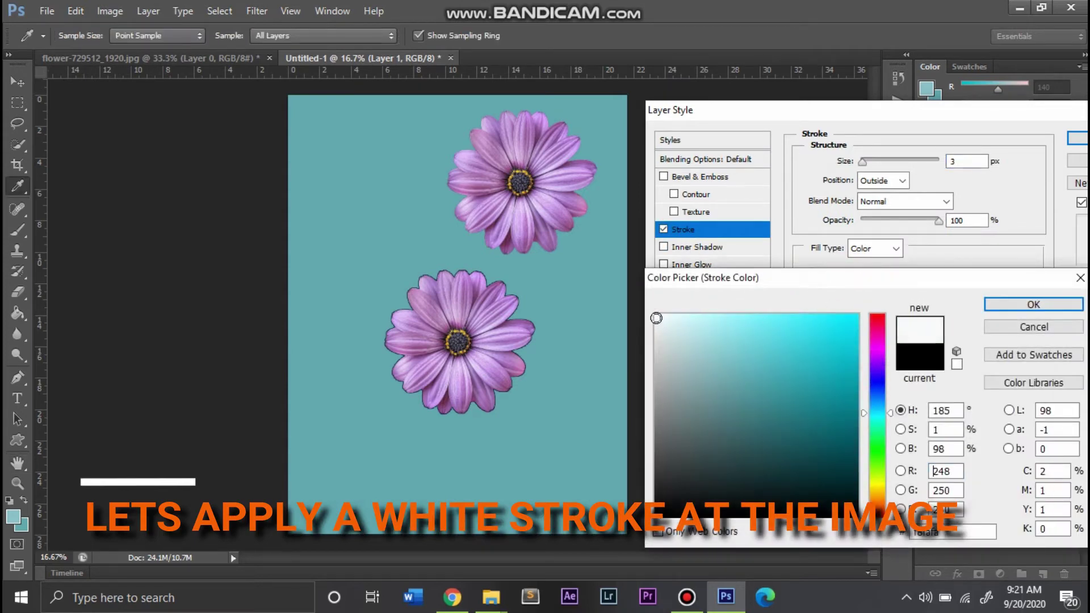
pyautogui.click(1022, 304)
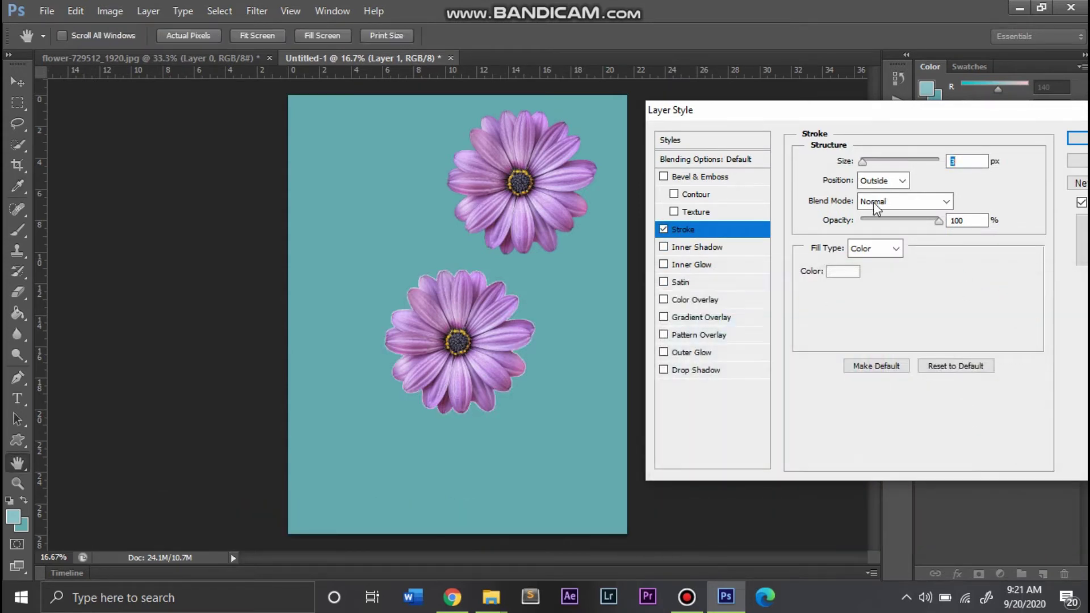
pyautogui.moveTo(865, 162); pyautogui.dragTo(875, 161)
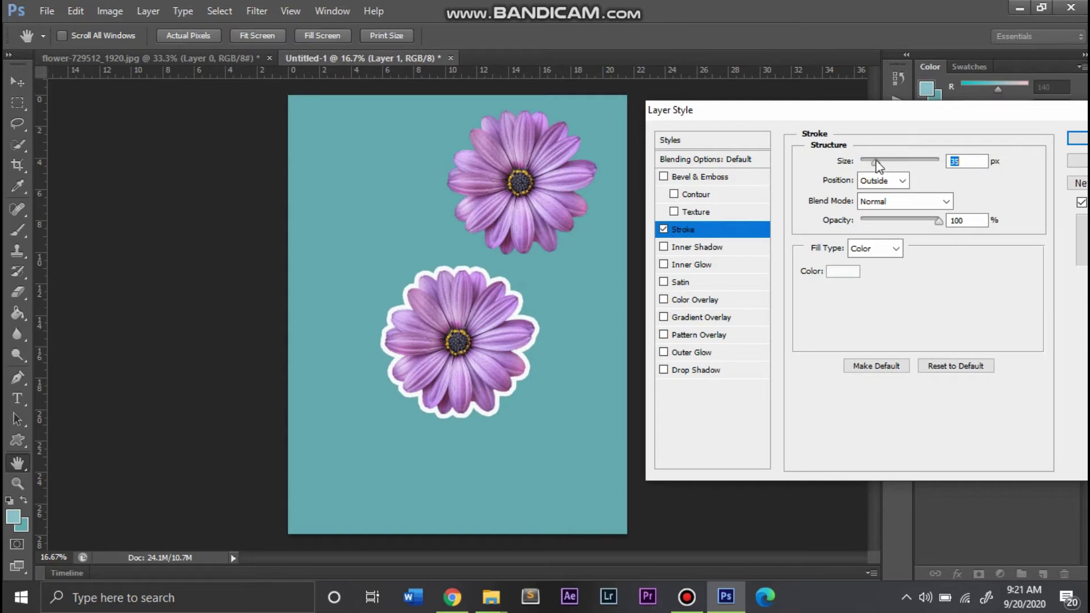
pyautogui.click(1077, 138)
# Step: Align the plain flower copy exactly over the outlined flower and link the two layers
pyautogui.keyDown('shift'); pyautogui.click(518, 193); pyautogui.keyUp('shift')
pyautogui.moveTo(518, 193); pyautogui.dragTo(487, 342)
pyautogui.click(401, 35)
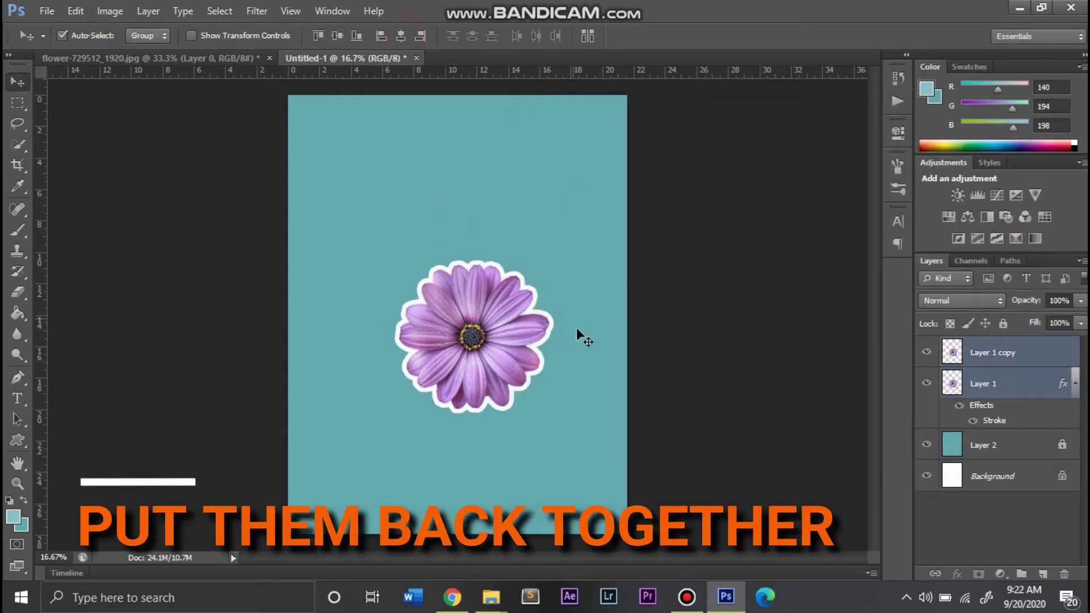
pyautogui.rightClick(944, 377)
pyautogui.click(840, 246)
# Step: Scale the linked flower pair to about 81% and place it partly outside the page's bottom-right corner
pyautogui.moveTo(474, 357); pyautogui.dragTo(548, 436)
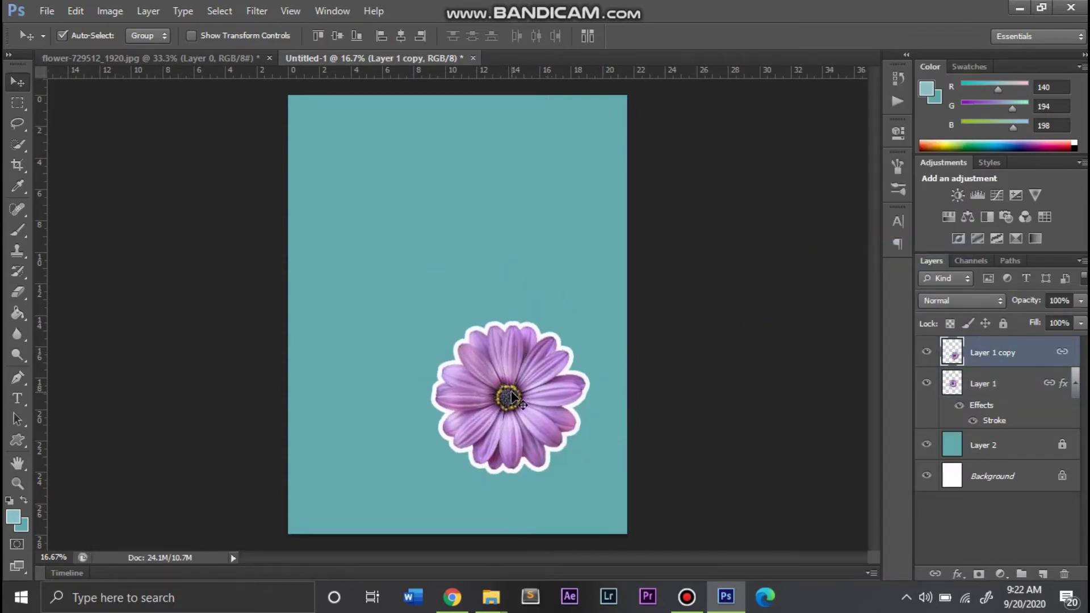
pyautogui.hotkey('ctrl', 't')
pyautogui.moveTo(587, 326); pyautogui.dragTo(556, 353)
pyautogui.moveTo(513, 397); pyautogui.dragTo(620, 499)
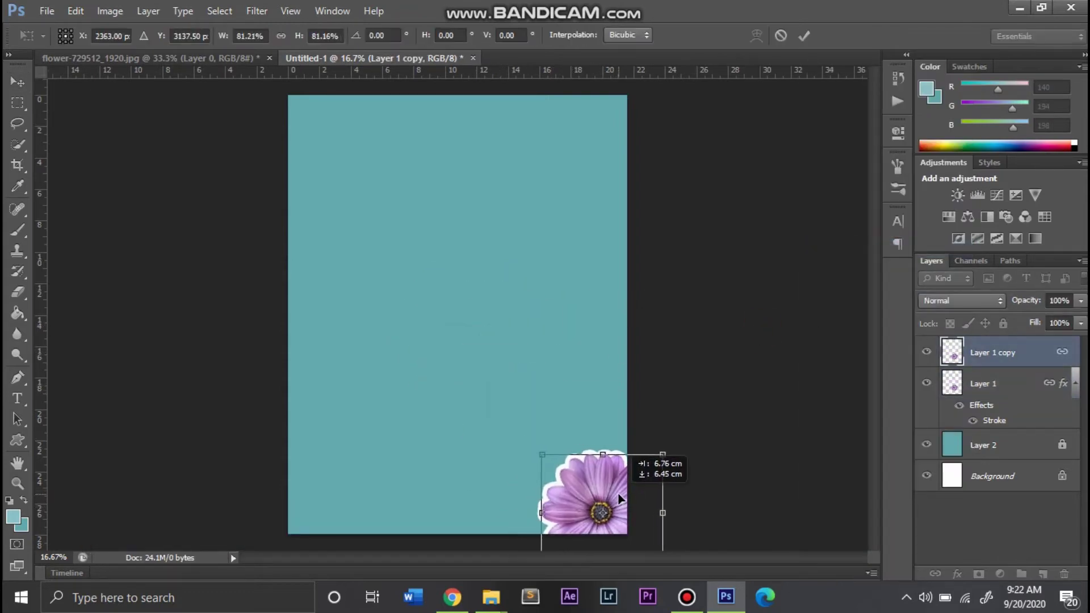
pyautogui.click(804, 36)
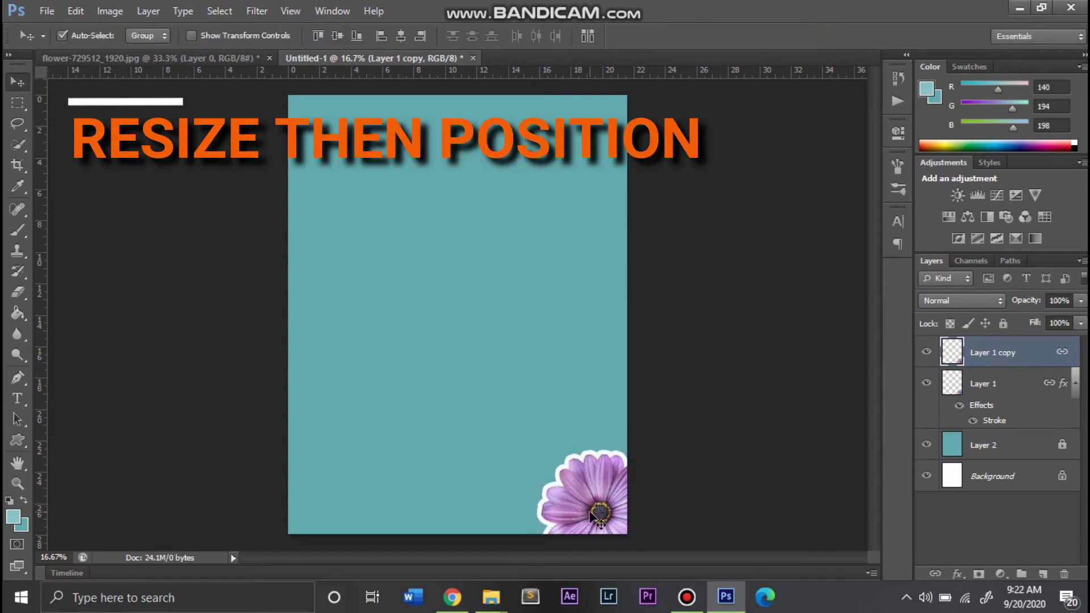
# Step: Duplicate the outlined flower into the page's top-left corner and enlarge the copy slightly
pyautogui.moveTo(594, 516); pyautogui.dragTo(307, 121)
pyautogui.hotkey('ctrl', 'j')
pyautogui.hotkey('ctrl', 't')
pyautogui.moveTo(377, 176); pyautogui.dragTo(393, 193)
pyautogui.click(801, 36)
# Step: Duplicate the bottom-right flower at about 73% size and place small copies beside it along the bottom and right page edges
pyautogui.moveTo(596, 487); pyautogui.dragTo(444, 403)
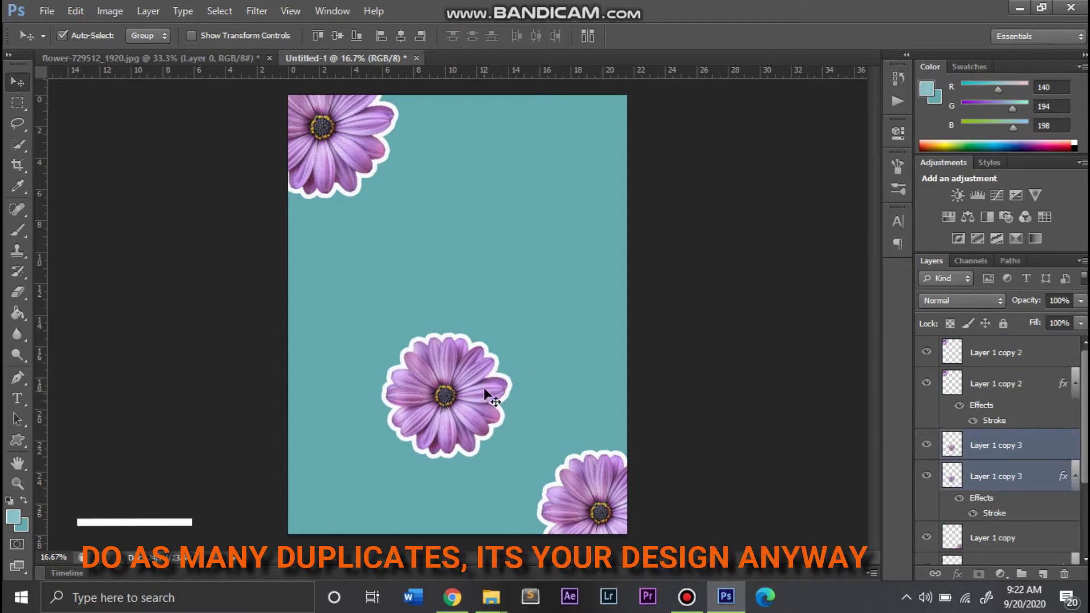
pyautogui.hotkey('ctrl', 't')
pyautogui.keyDown('shift'); pyautogui.moveTo(508, 337); pyautogui.dragTo(476, 368); pyautogui.keyUp('shift')
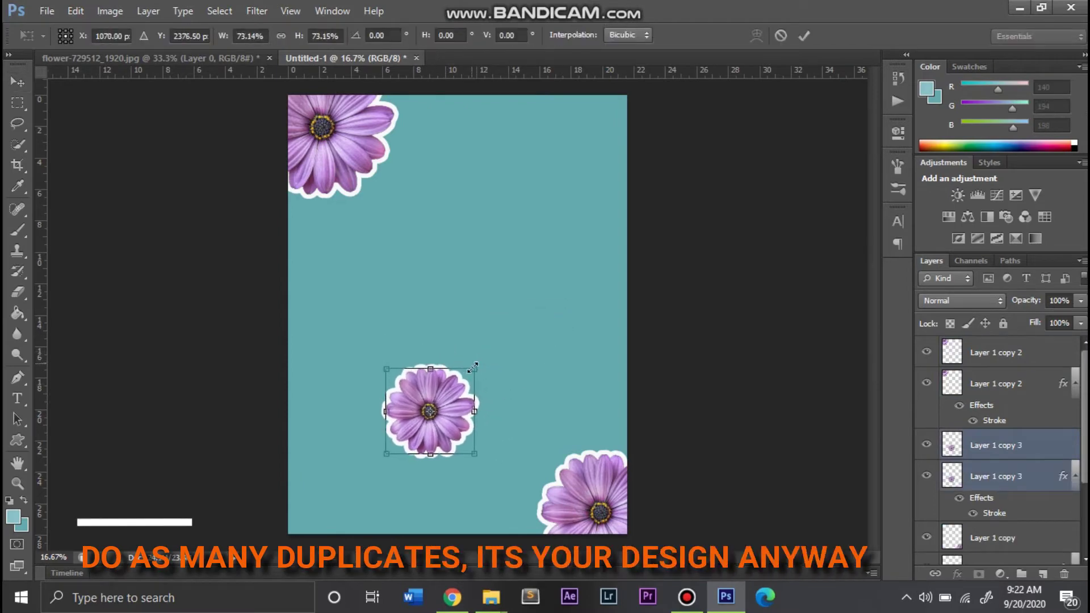
pyautogui.click(797, 35)
pyautogui.moveTo(454, 423); pyautogui.dragTo(607, 431)
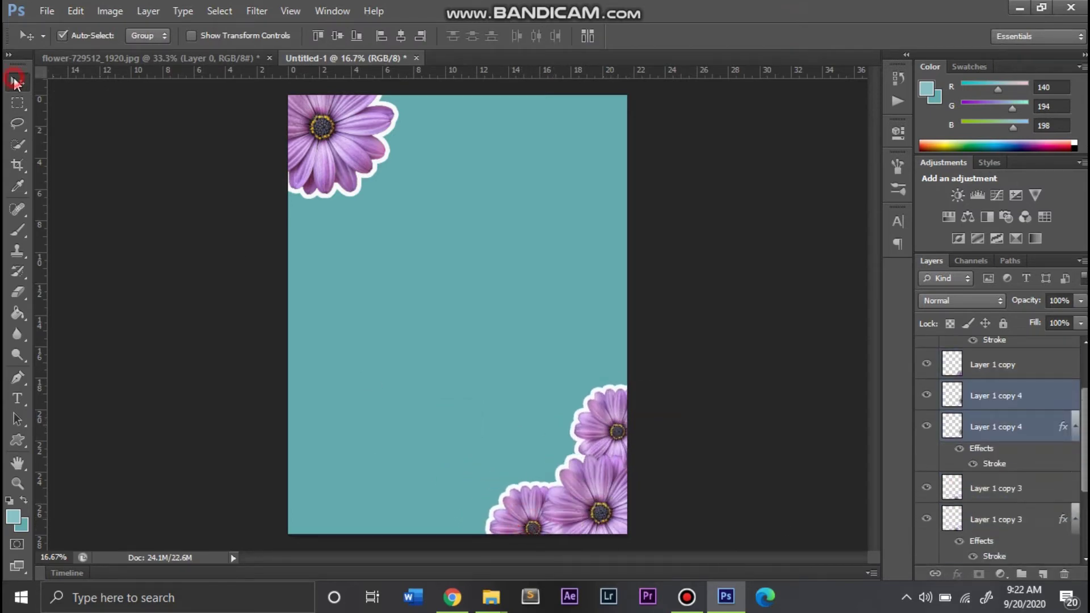
# Step: Place the PURPLE SHOE image from the file folder into the flower document and position it mid-page
pyautogui.moveTo(491, 596)
pyautogui.click(560, 540)
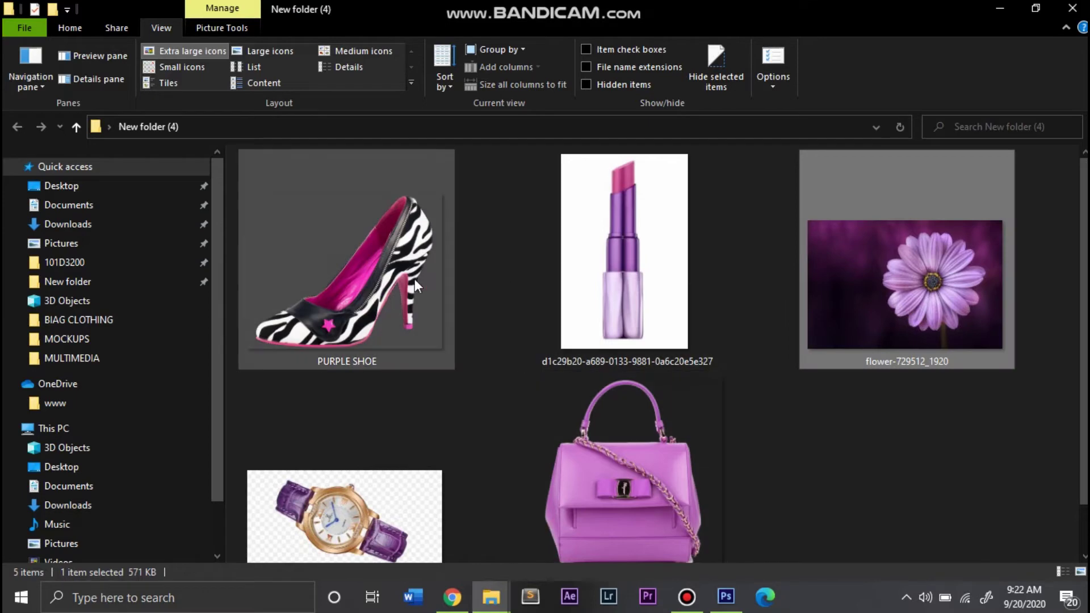
pyautogui.moveTo(390, 278); pyautogui.dragTo(478, 243)
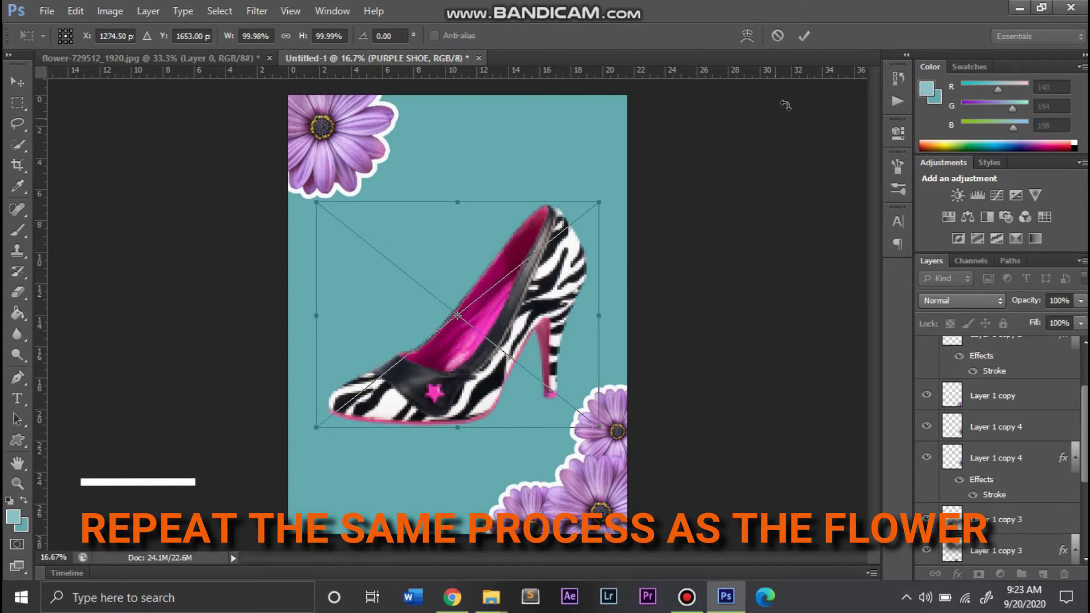
pyautogui.click(803, 36)
pyautogui.moveTo(537, 314); pyautogui.dragTo(520, 294)
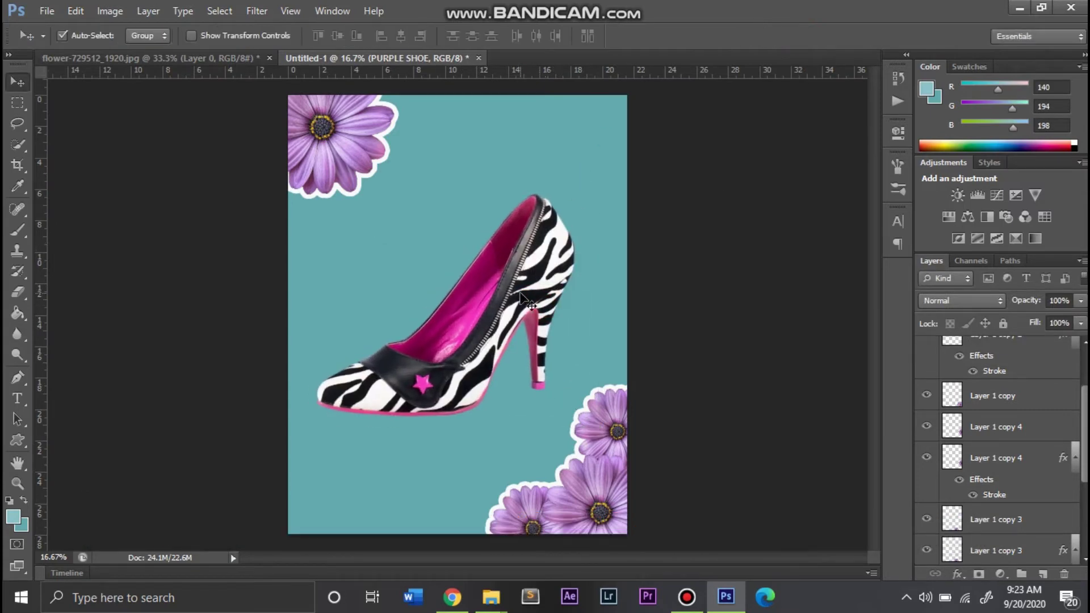
# Step: Scale the placed shoe image down to about 64% of its size
pyautogui.hotkey('ctrl', 't')
pyautogui.moveTo(588, 192); pyautogui.dragTo(486, 273)
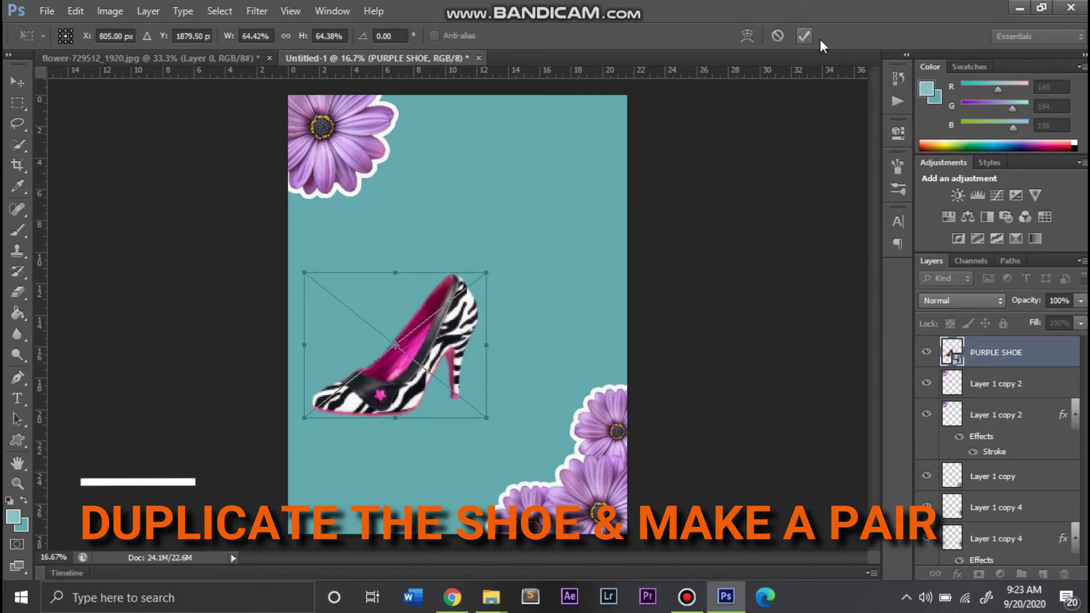
pyautogui.click(803, 36)
pyautogui.click(647, 317)
# Step: Duplicate the shoe with a slight offset to form an overlapping pair and merge both shoe layers into one
pyautogui.click(441, 352)
pyautogui.moveTo(441, 352); pyautogui.dragTo(472, 340)
pyautogui.click(556, 305)
pyautogui.moveTo(427, 240); pyautogui.dragTo(523, 343)
pyautogui.rightClick(1009, 391)
pyautogui.click(911, 388)
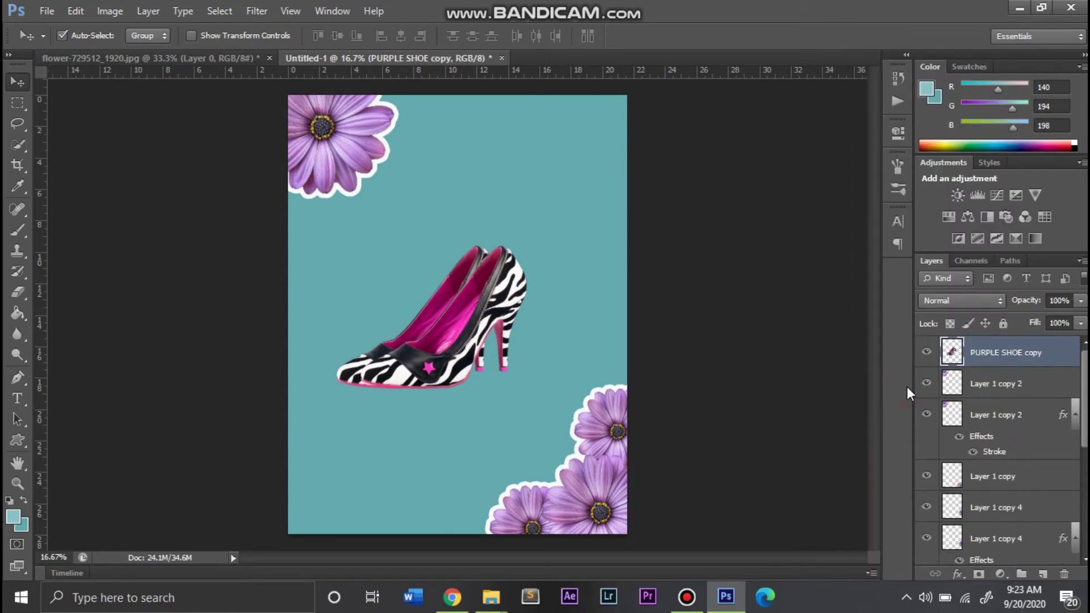
pyautogui.click(554, 336)
pyautogui.click(515, 301)
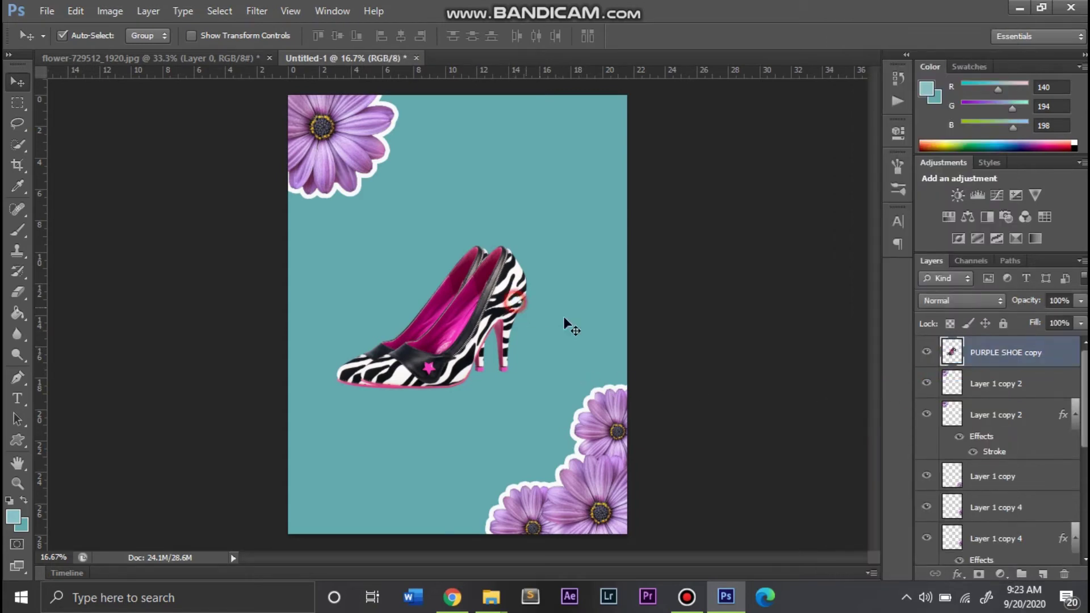
# Step: Copy the Stroke layer style from the outlined Layer 1 copy 2 flower and paste it onto the PURPLE SHOE copy layer
pyautogui.click(1005, 396)
pyautogui.click(999, 434)
pyautogui.rightClick(998, 435)
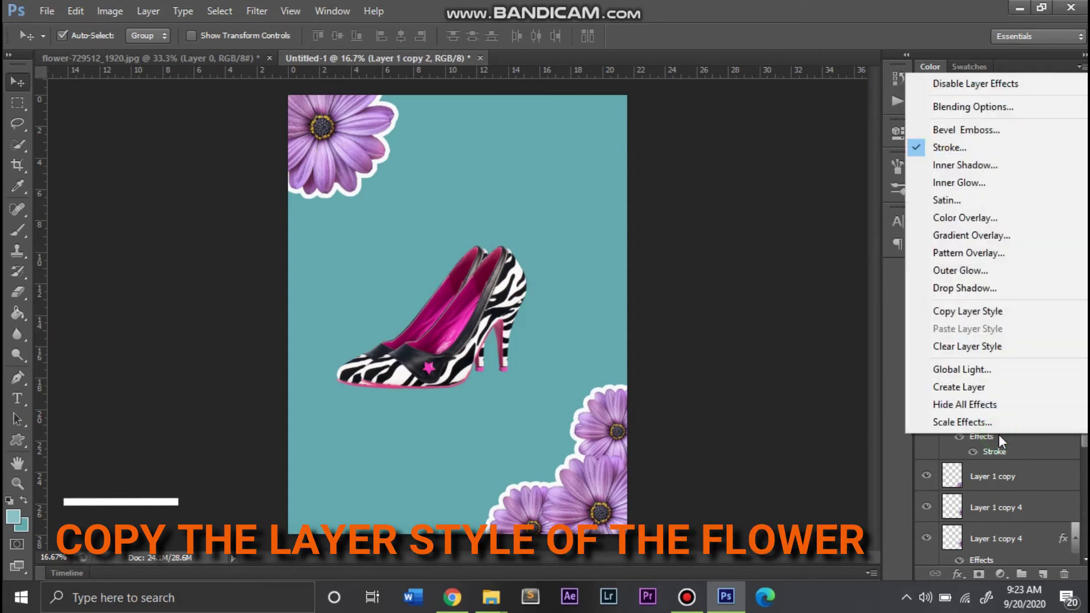
pyautogui.click(966, 312)
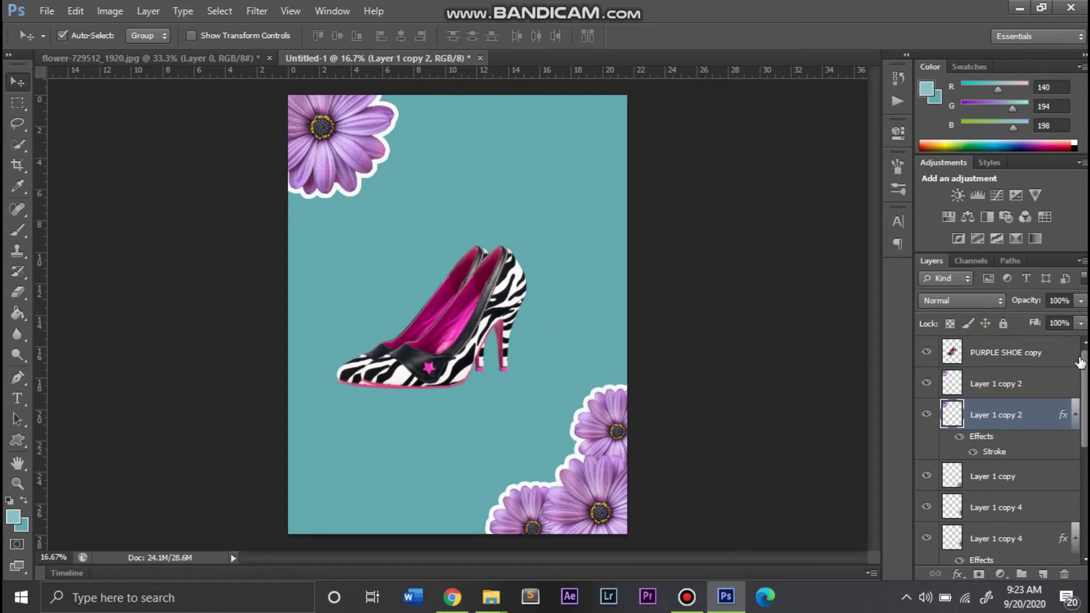
pyautogui.click(1054, 353)
pyautogui.rightClick(1049, 345)
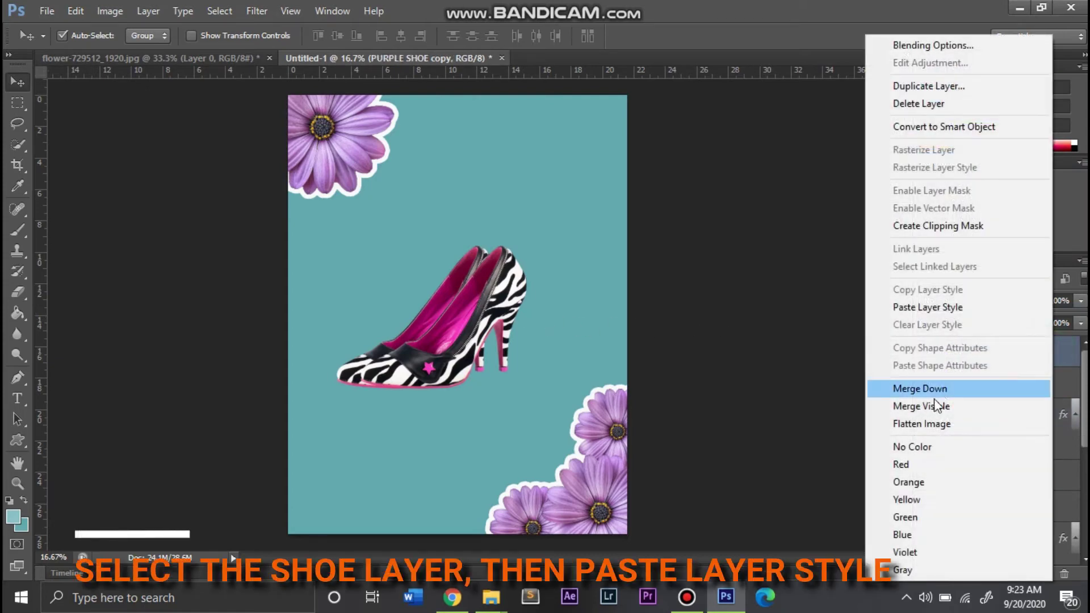
pyautogui.click(934, 308)
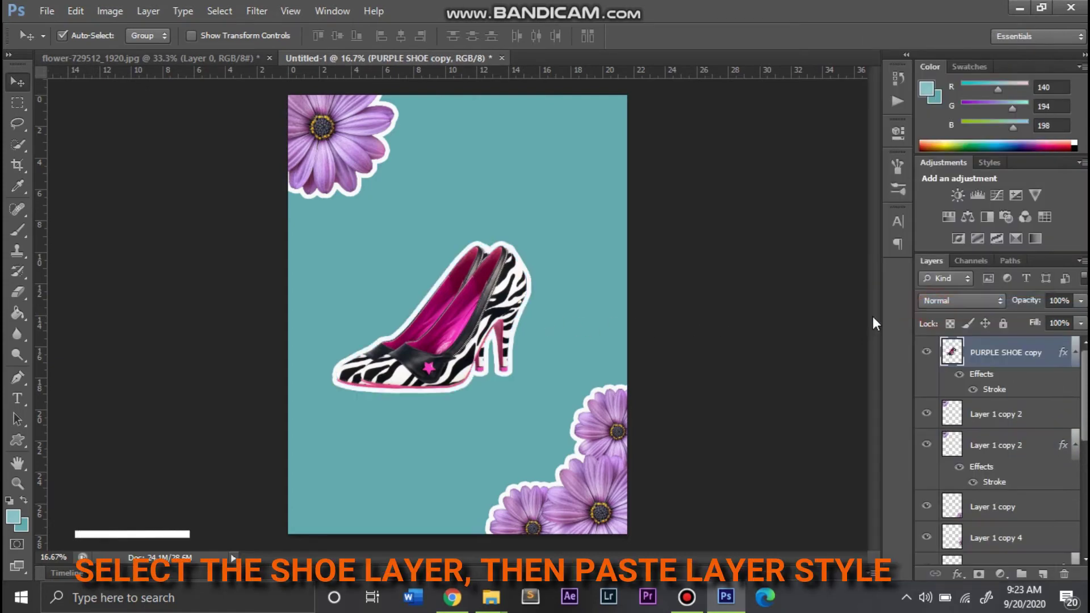
# Step: Move the outlined pair of shoes slightly up and to the right on the page
pyautogui.click(728, 334)
pyautogui.click(536, 342)
pyautogui.moveTo(467, 331); pyautogui.dragTo(478, 309)
pyautogui.click(677, 305)
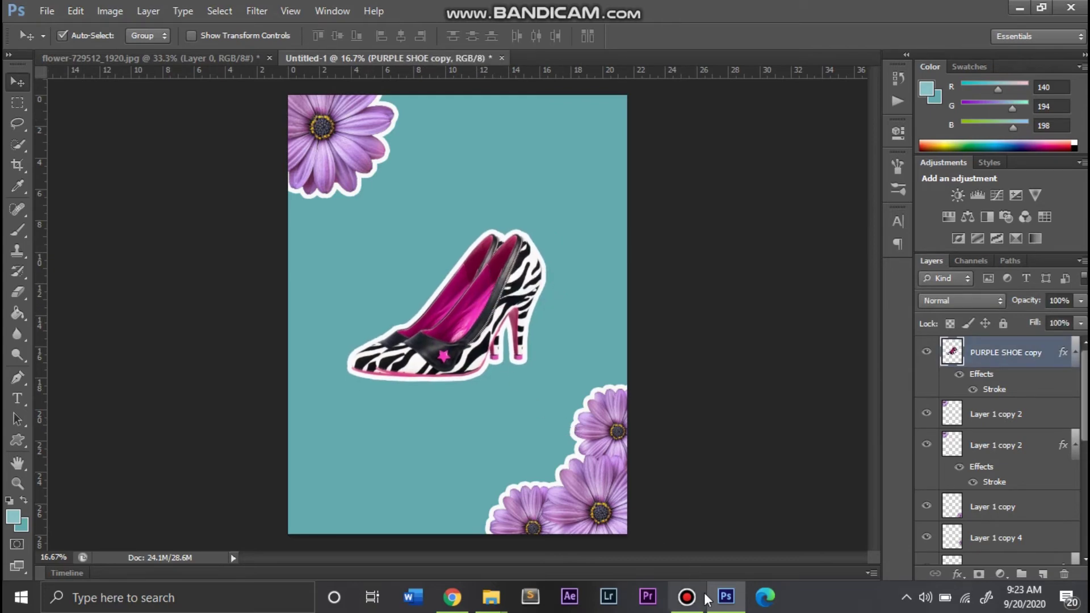
pyautogui.moveTo(490, 600)
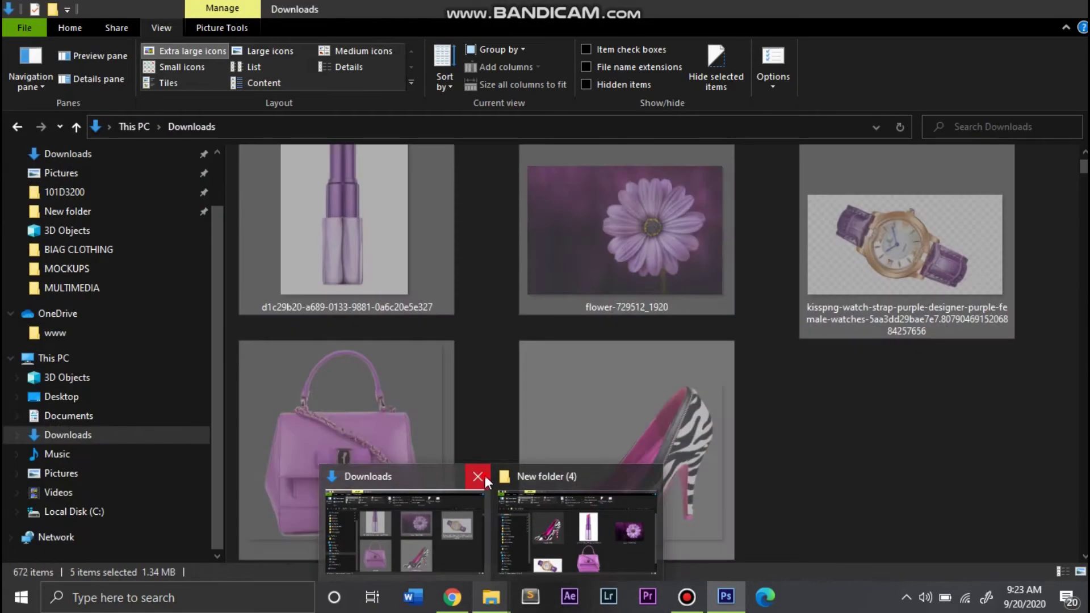
pyautogui.click(484, 477)
pyautogui.click(532, 513)
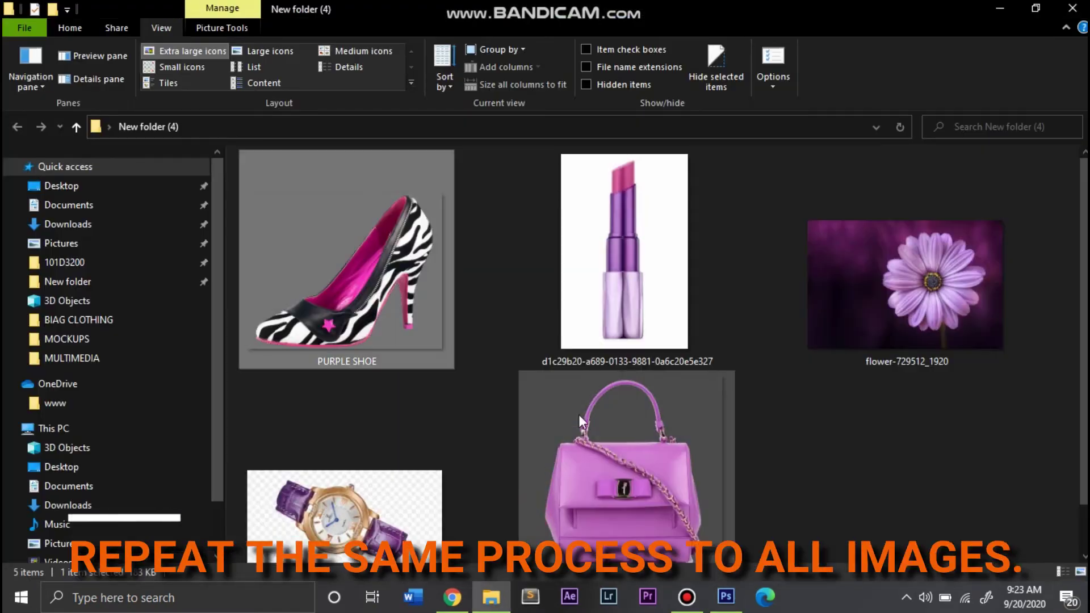
pyautogui.scroll(-1, 666, 373)
pyautogui.moveTo(658, 267); pyautogui.dragTo(542, 286)
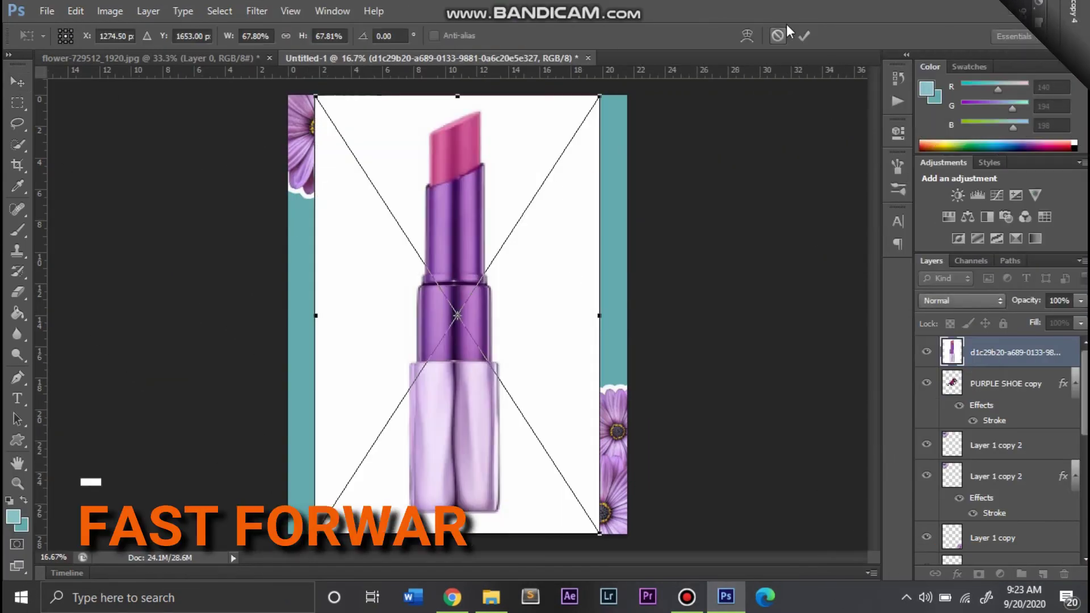
pyautogui.press('Return')
# Step: Select the white background around the lipstick with the Magic Wand, rasterize the layer, and delete the background
pyautogui.rightClick(17, 145)
pyautogui.click(59, 155)
pyautogui.click(373, 234)
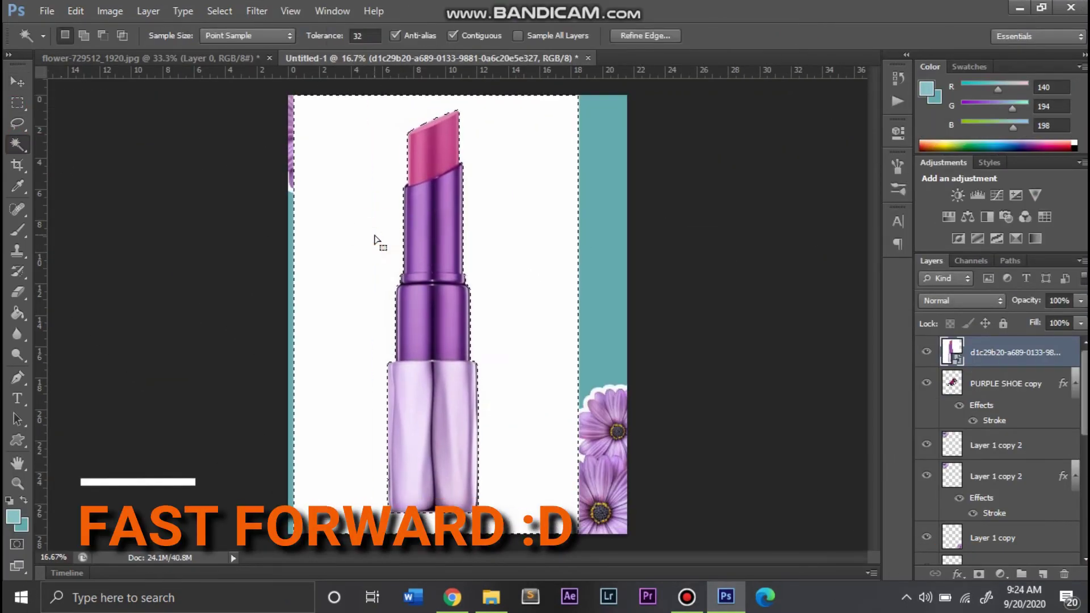
pyautogui.press('Delete')
pyautogui.press('Return')
pyautogui.press('e')
pyautogui.click(448, 251)
pyautogui.click(538, 247)
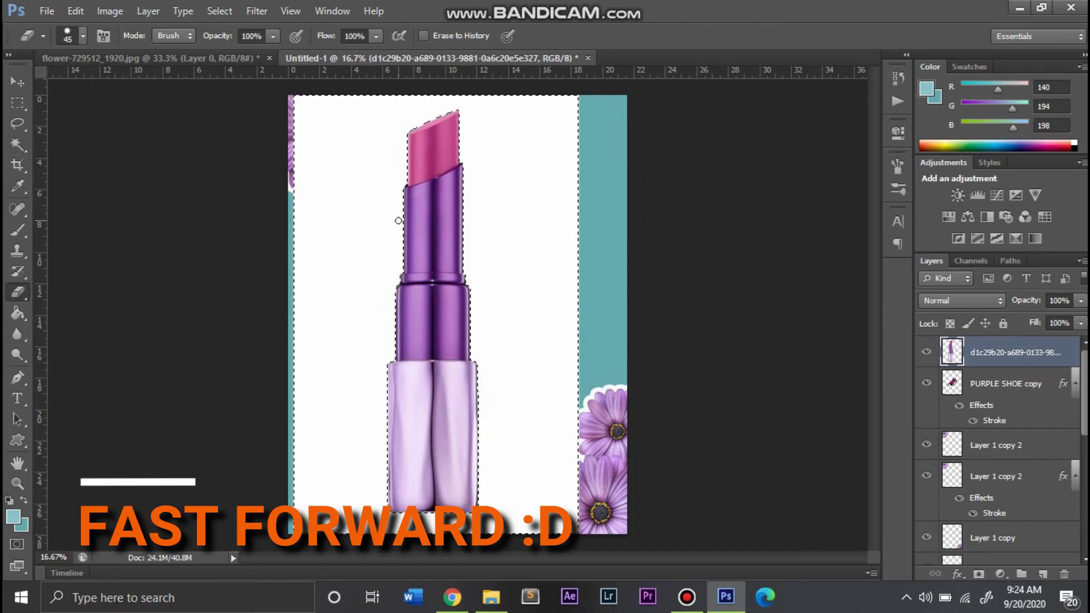
pyautogui.press('Delete')
pyautogui.hotkey('ctrl', 'd')
# Step: Scale the lipstick down and move it to the upper right of the shoes
pyautogui.hotkey('ctrl', 't')
pyautogui.moveTo(478, 511); pyautogui.dragTo(420, 256)
pyautogui.press('Return')
pyautogui.moveTo(403, 187); pyautogui.dragTo(544, 187)
# Step: Scale the outlined pair of shoes down slightly
pyautogui.click(499, 312)
pyautogui.hotkey('ctrl', 't')
pyautogui.moveTo(545, 375); pyautogui.dragTo(502, 345)
pyautogui.click(804, 35)
# Step: Tilt the lipstick counterclockwise below the shoes and paste the copied white stroke style onto its layer
pyautogui.click(562, 228)
pyautogui.hotkey('ctrl', 't')
pyautogui.moveTo(579, 283); pyautogui.dragTo(537, 392)
pyautogui.press('Return')
pyautogui.rightClick(989, 349)
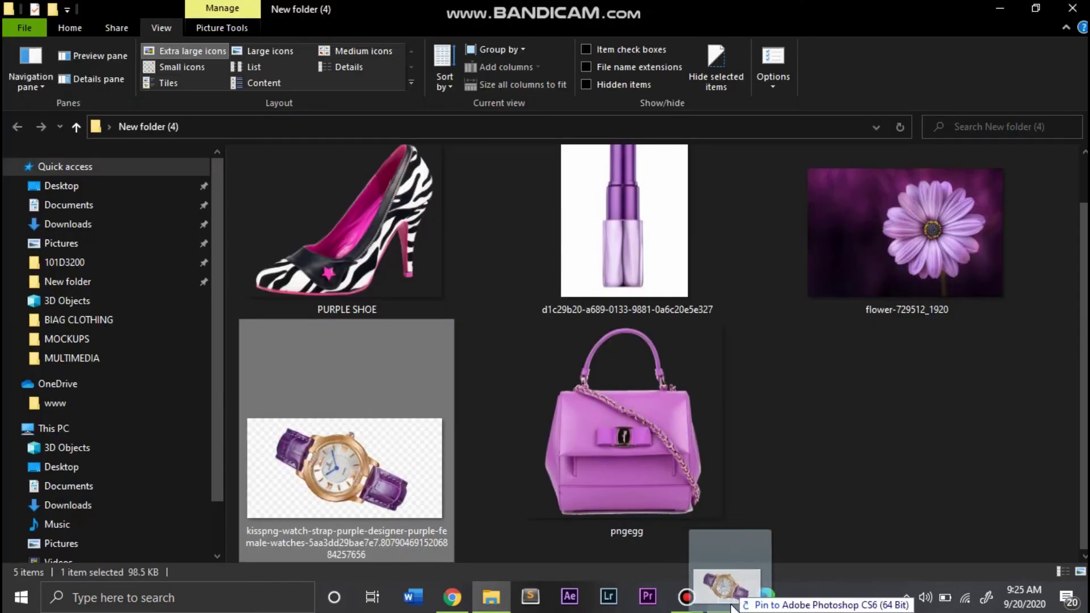
# Step: Open the purple watch image from the file folder and bring the watch cutout into the collage above the shoes
pyautogui.moveTo(733, 606); pyautogui.dragTo(495, 67)
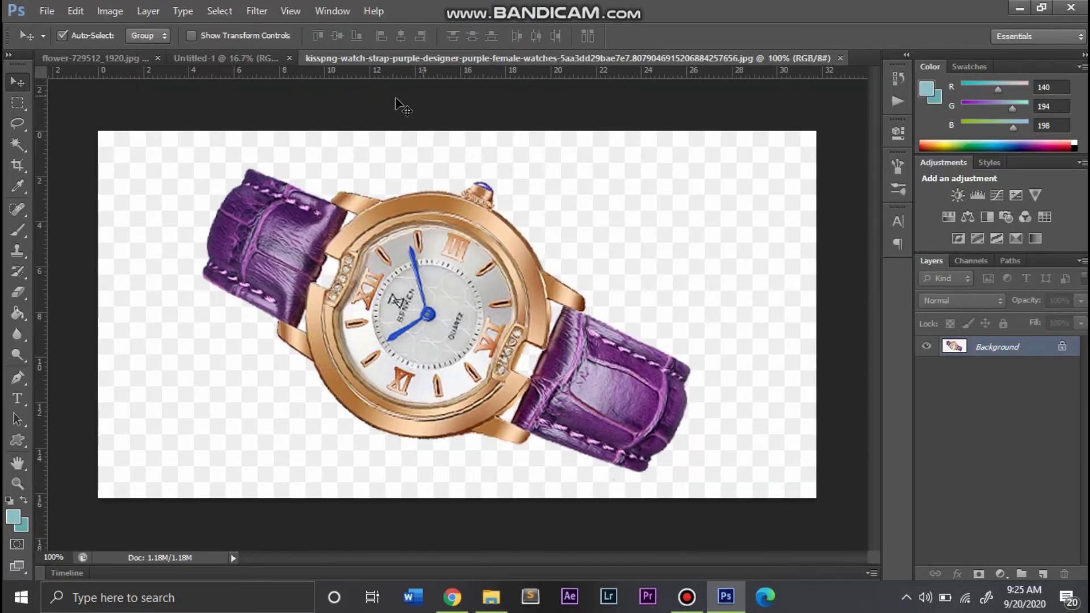
pyautogui.press('v')
pyautogui.moveTo(343, 265); pyautogui.dragTo(488, 165)
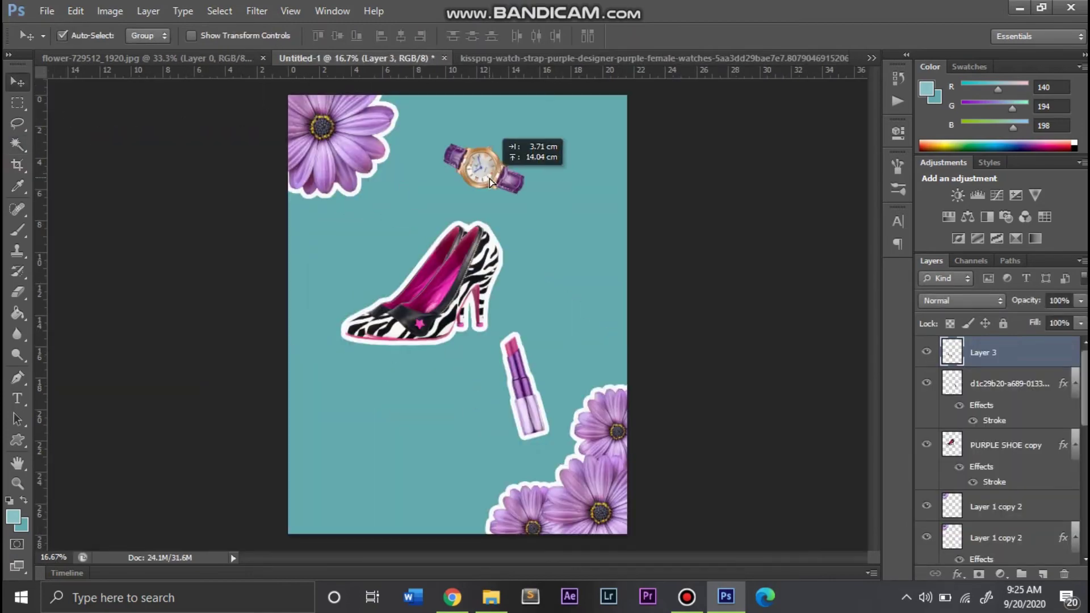
pyautogui.hotkey('ctrl', 't')
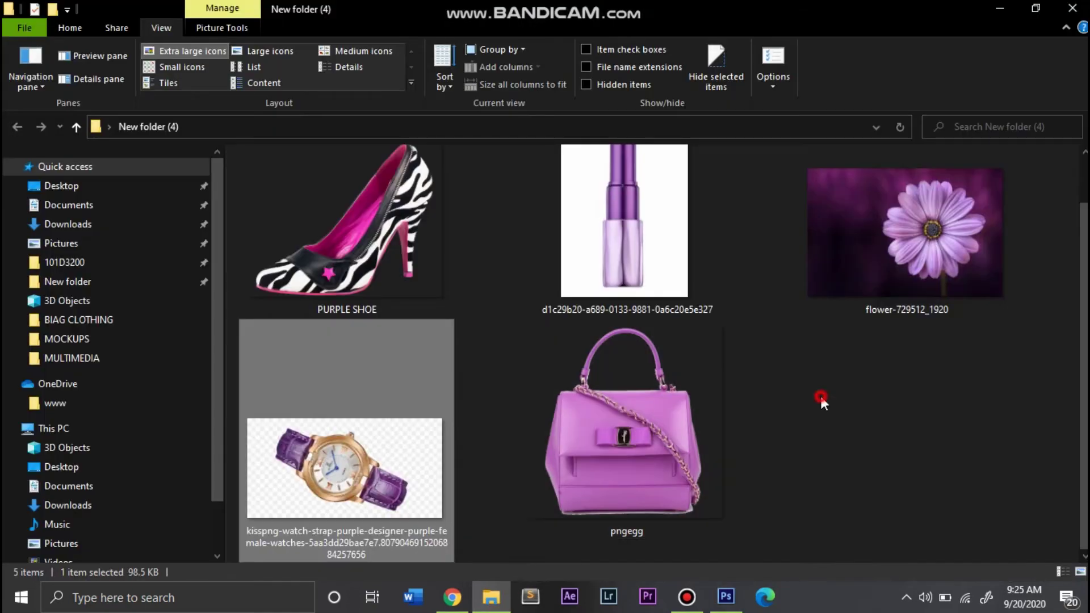
# Step: Bring the pngegg handbag into the page's upper-right area and paste the copied white stroke style onto its layer
pyautogui.moveTo(625, 432); pyautogui.dragTo(495, 66)
pyautogui.moveTo(454, 284)
pyautogui.mouseDown()
pyautogui.moveTo(216, 100)
pyautogui.moveTo(510, 142)
pyautogui.mouseUp()
pyautogui.rightClick(987, 352)
pyautogui.click(903, 309)
# Step: Shift the lipstick and the pair of shoes slightly up and to the left on the page
pyautogui.moveTo(406, 415); pyautogui.dragTo(378, 405)
pyautogui.moveTo(449, 306); pyautogui.dragTo(437, 295)
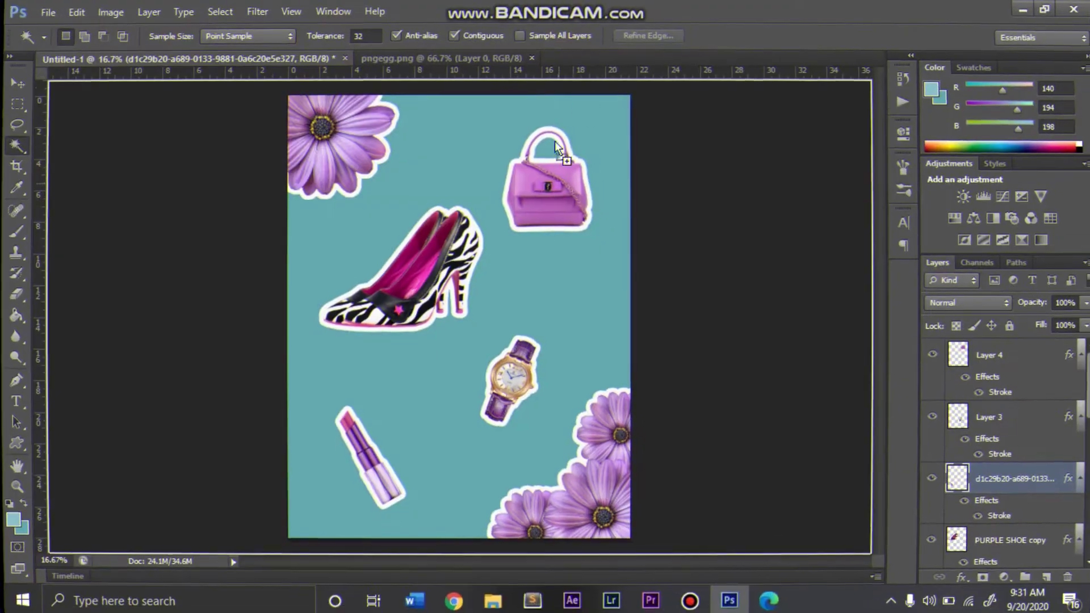
# Step: Bring the perfume bottle cutout from its own image into the collage below the handbag and apply the copied white stroke style
pyautogui.moveTo(554, 140); pyautogui.dragTo(584, 57)
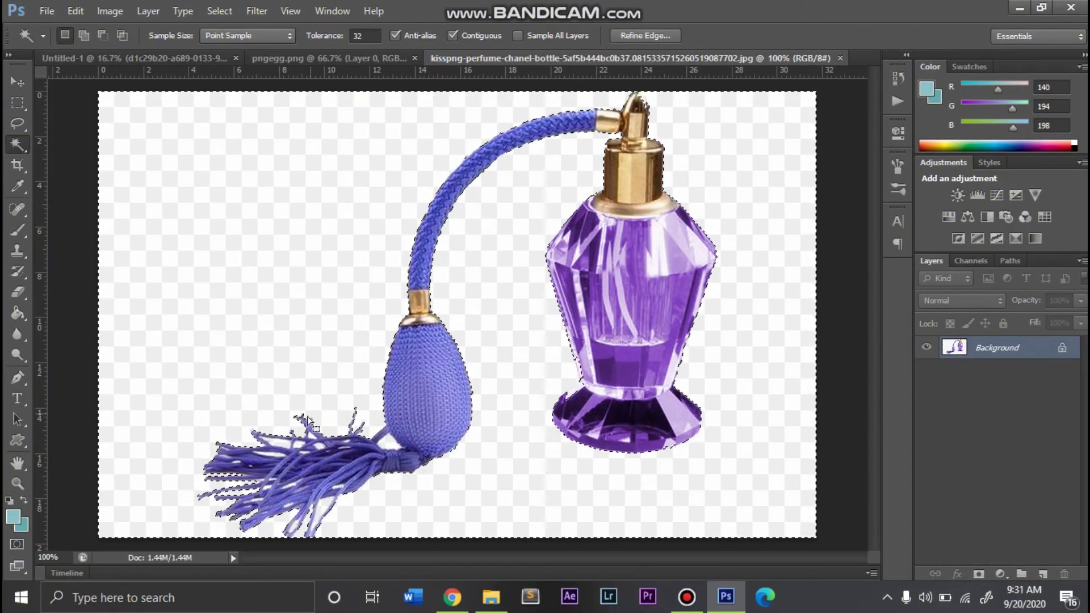
pyautogui.keyDown('shift'); pyautogui.click(303, 446); pyautogui.keyUp('shift')
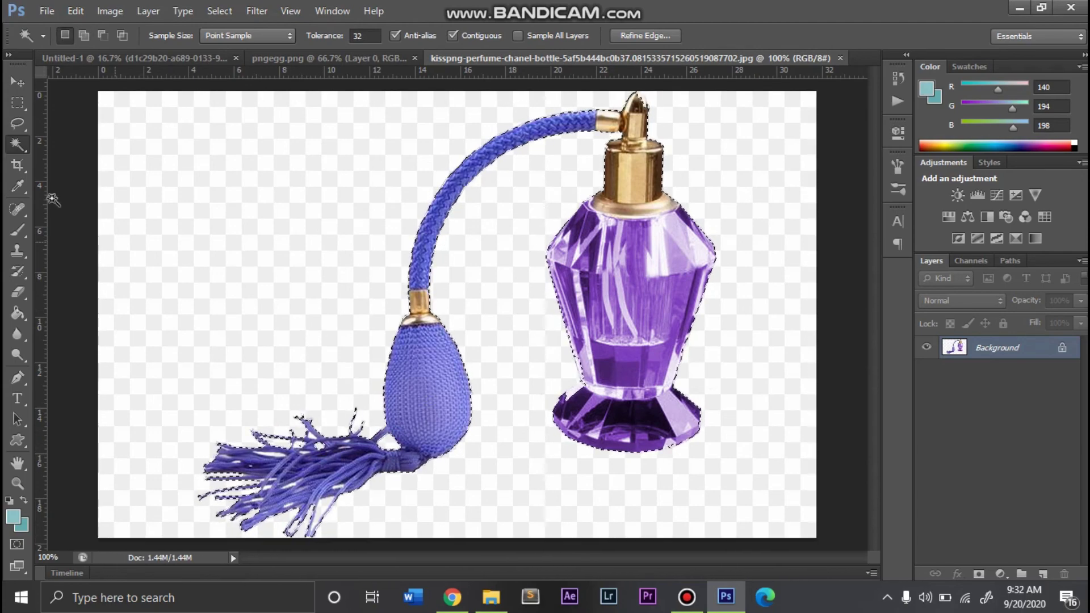
pyautogui.press('v')
pyautogui.moveTo(640, 278); pyautogui.dragTo(588, 323)
pyautogui.moveTo(572, 285); pyautogui.dragTo(569, 275)
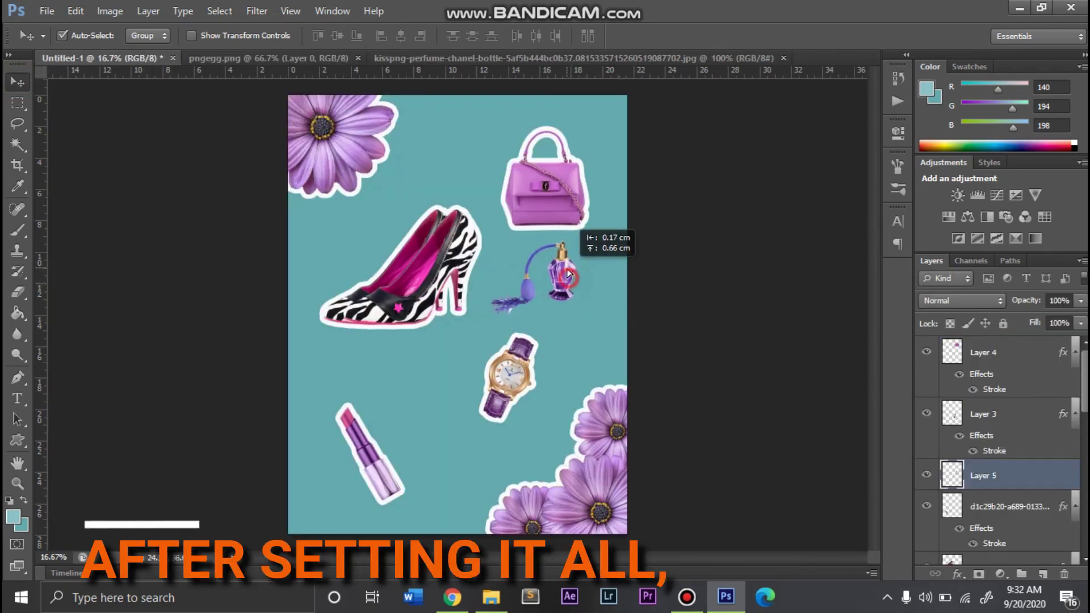
pyautogui.rightClick(1006, 478)
pyautogui.click(901, 307)
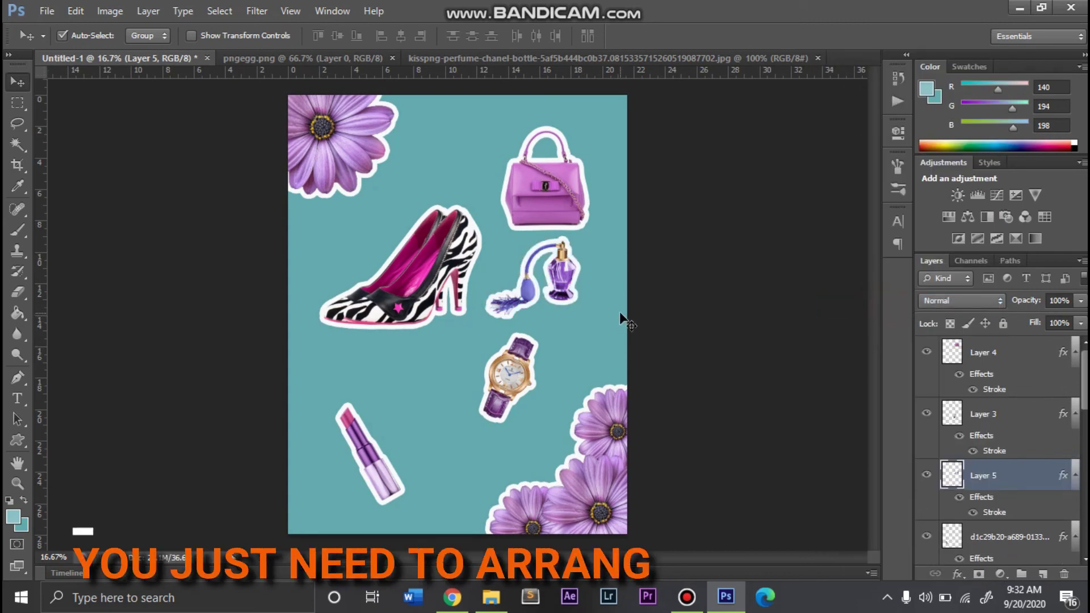
# Step: Rotate the perfume bottle 15° and rearrange the items between the handbag and the watch
pyautogui.hotkey('ctrl', 't')
pyautogui.moveTo(623, 301); pyautogui.dragTo(591, 373)
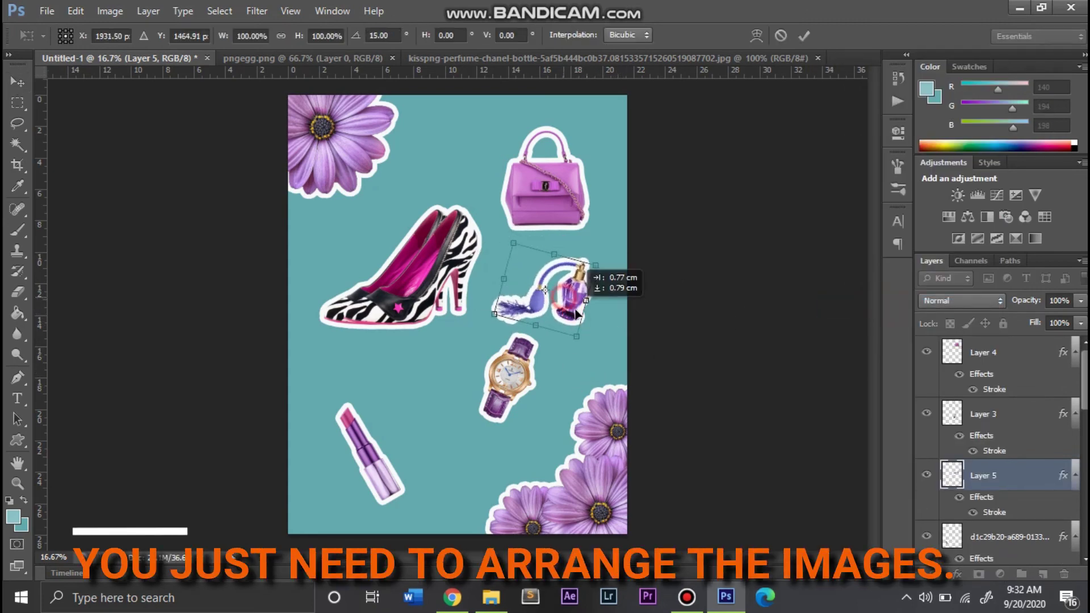
pyautogui.click(800, 35)
pyautogui.moveTo(525, 329); pyautogui.dragTo(497, 357)
pyautogui.moveTo(553, 303); pyautogui.dragTo(525, 310)
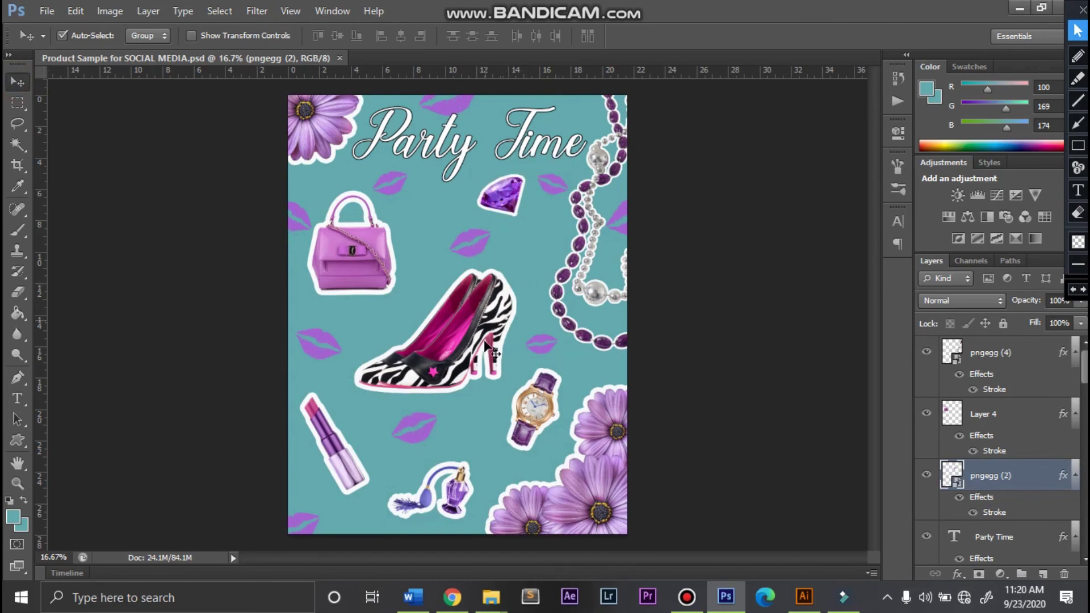
# Step: View the finished Product Sample for SOCIAL MEDIA.psd collage in full-screen mode
pyautogui.press('f')
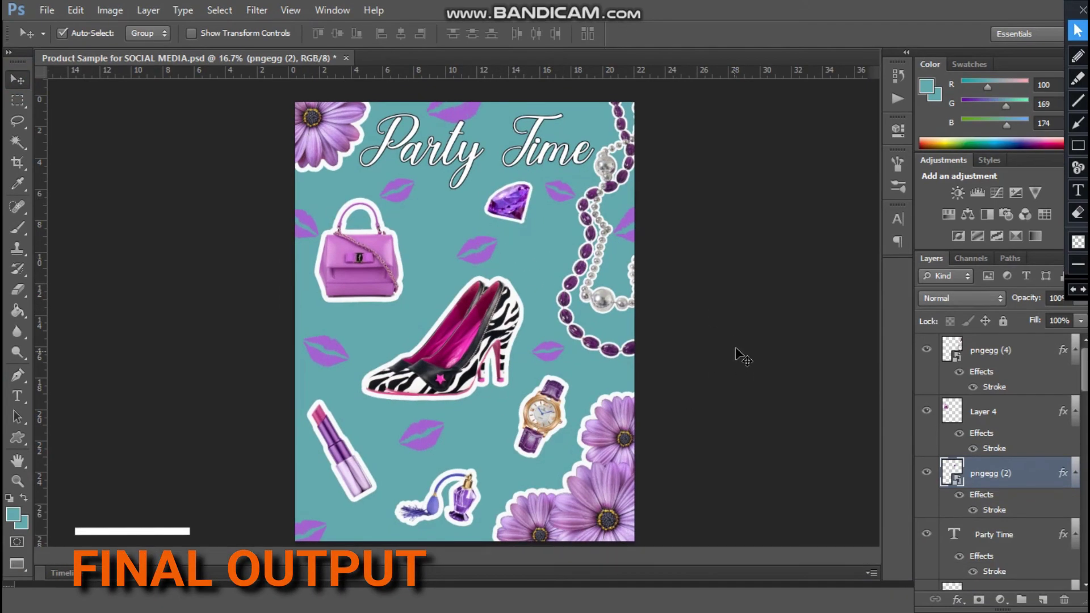
pyautogui.press('f')
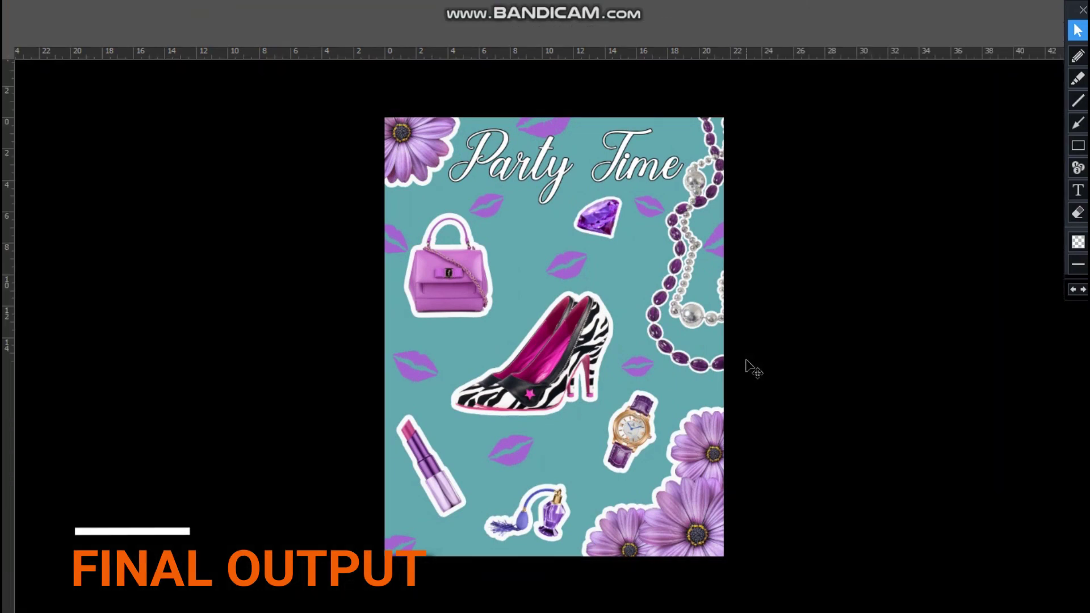